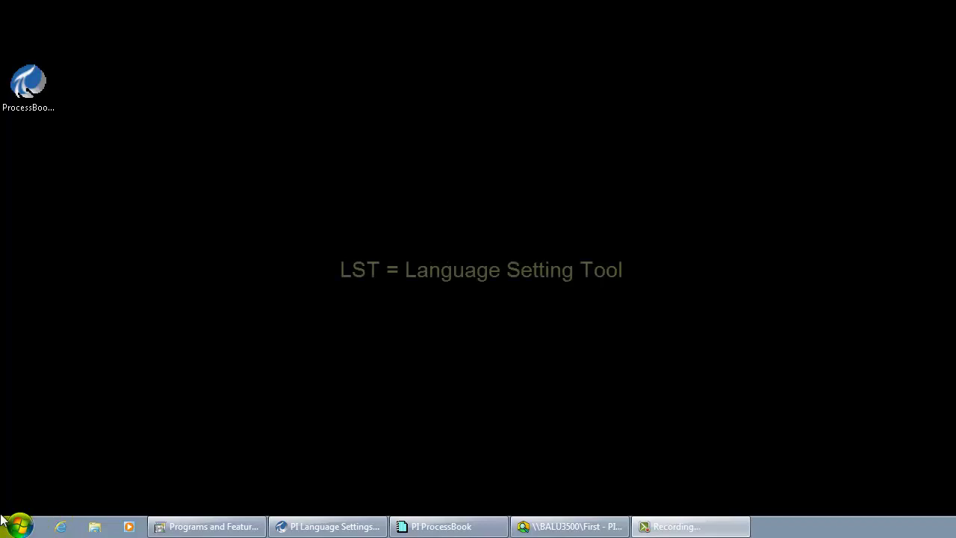
Step: Browse in Windows Explorer to C:\Program Files (x86)\PIPC\AF
click(9, 524)
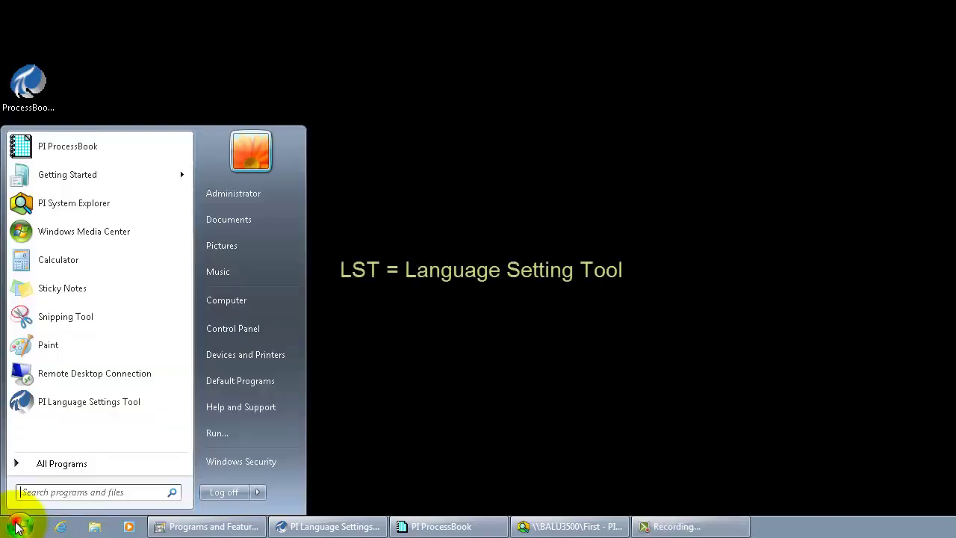
click(227, 303)
double_click(275, 125)
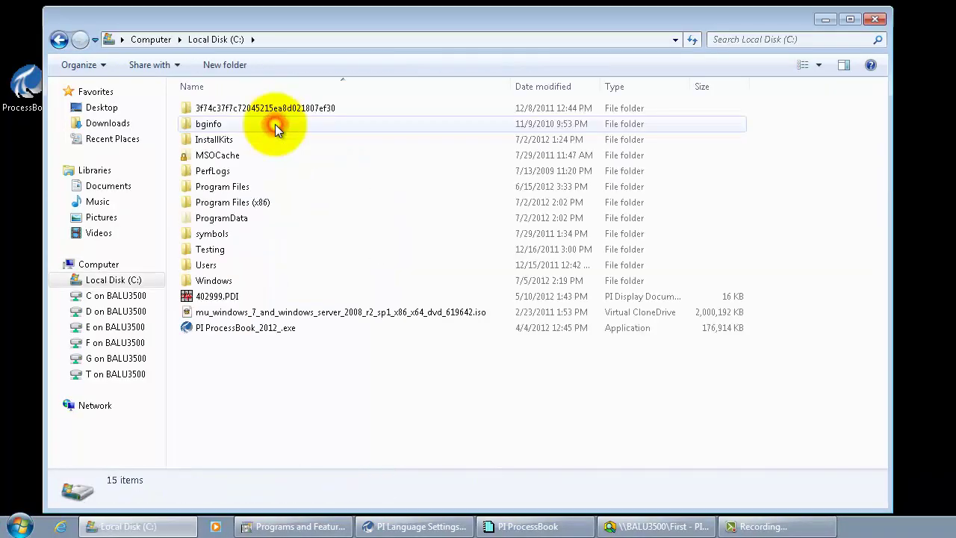
double_click(236, 203)
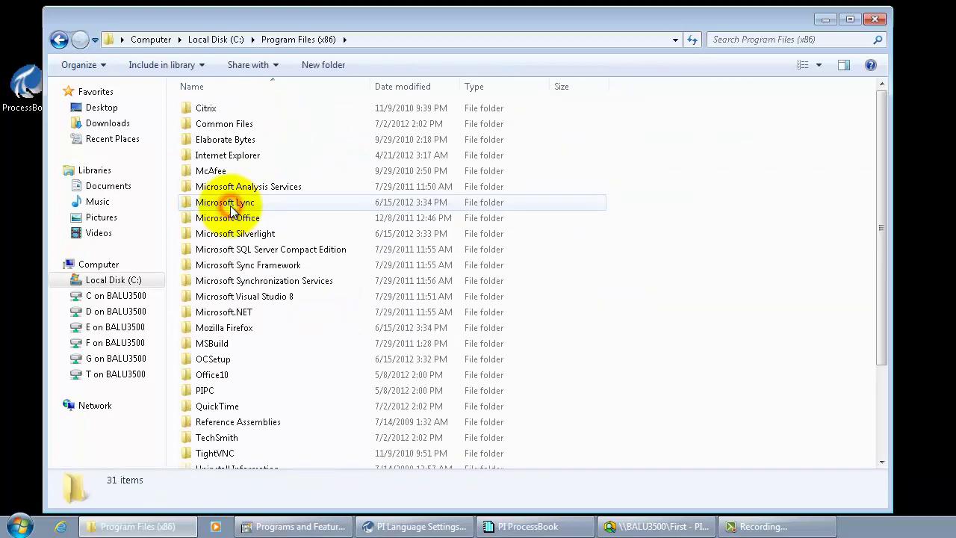
double_click(204, 390)
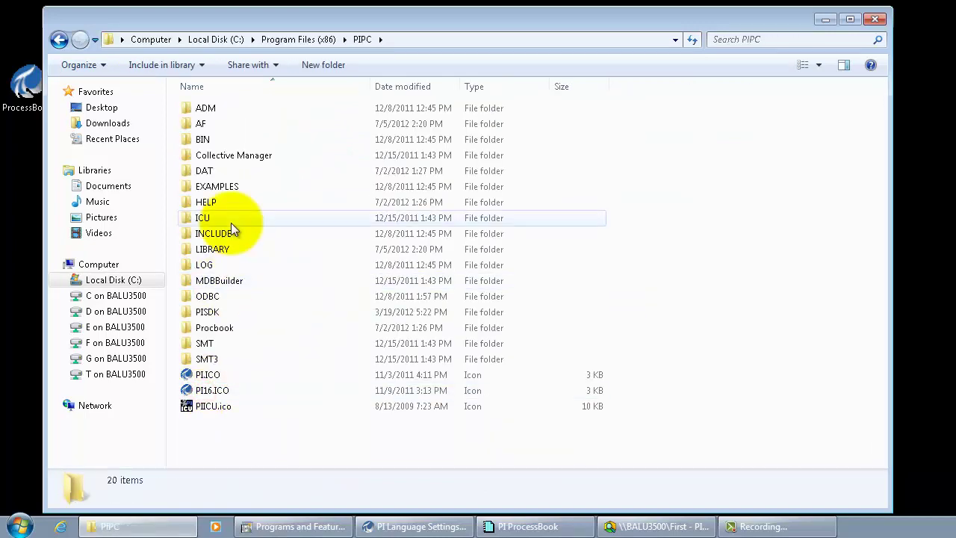
double_click(213, 122)
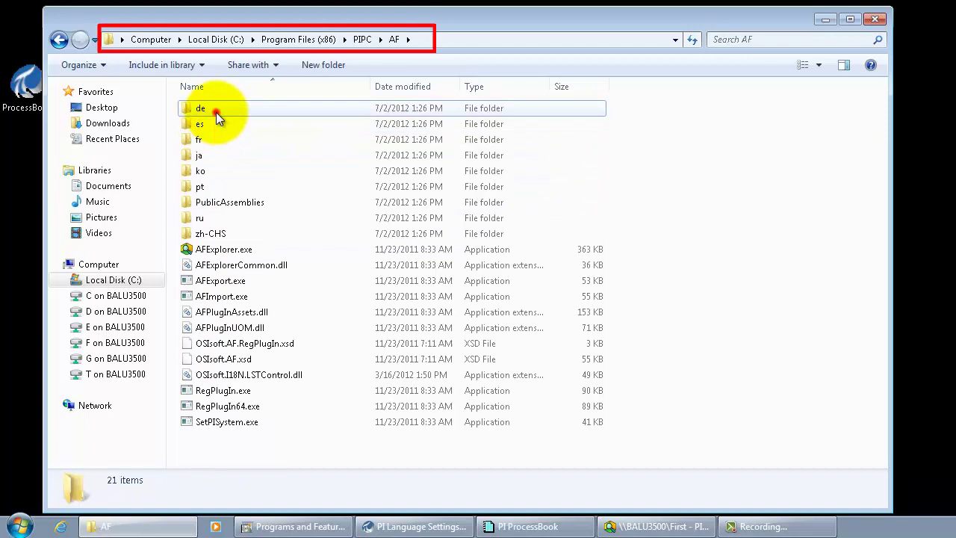
Step: Select the AF language folders de, es, fr, ja, ko, pt, ru and zh-CHS
click(216, 112)
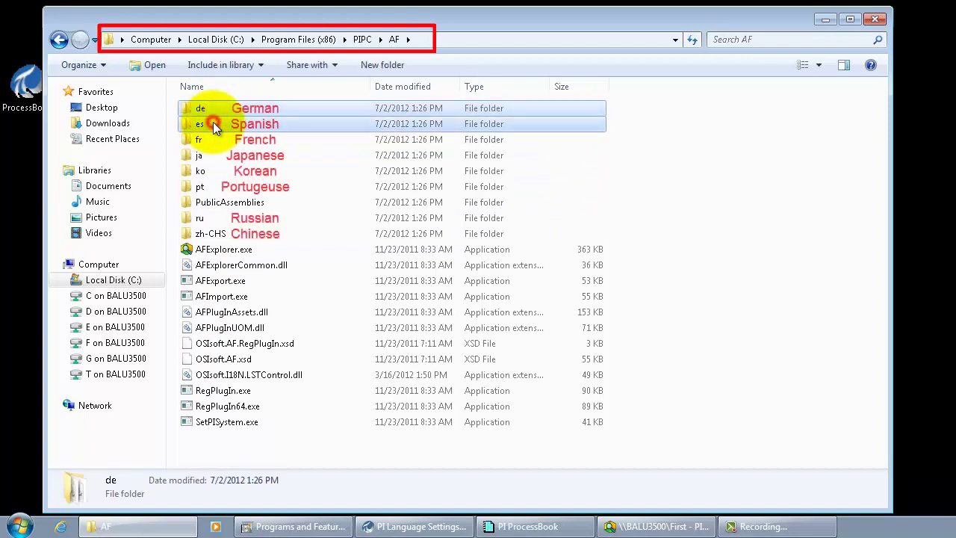
ctrl+click(214, 124)
ctrl+click(203, 139)
ctrl+click(200, 156)
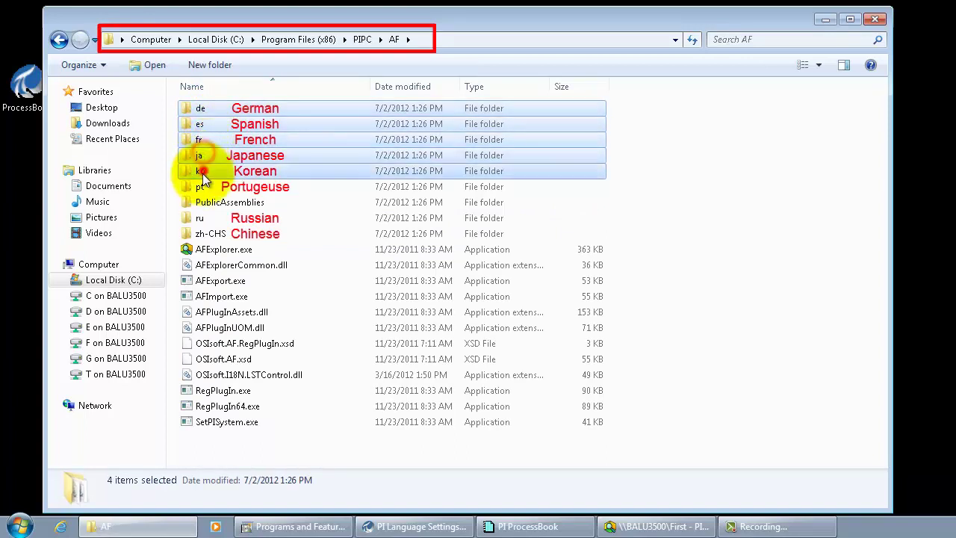
ctrl+click(203, 174)
ctrl+click(201, 187)
ctrl+click(208, 218)
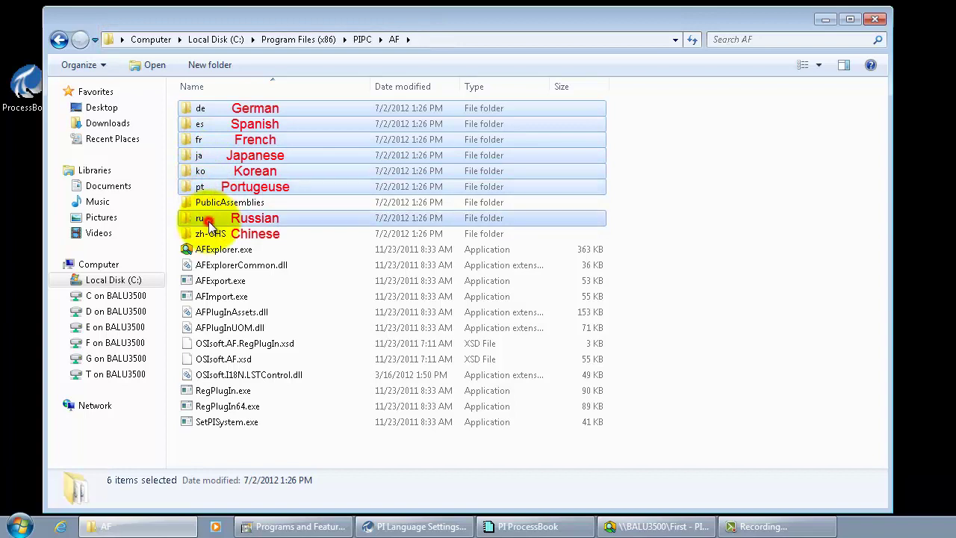
ctrl+click(206, 233)
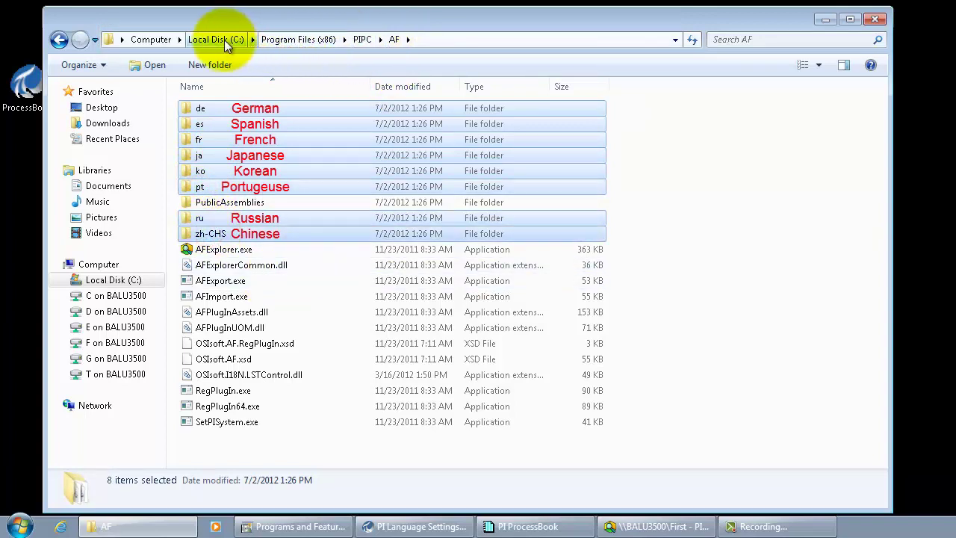
Step: Open PIPC\Procbook and select its de, en, es, fr, ja, ko, pt, ru and zh-CHS folders
click(361, 40)
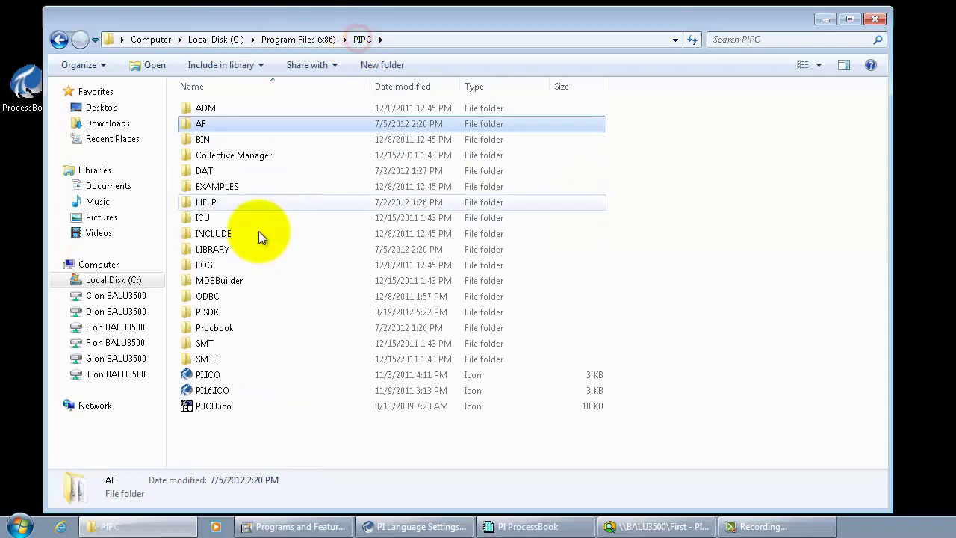
double_click(213, 327)
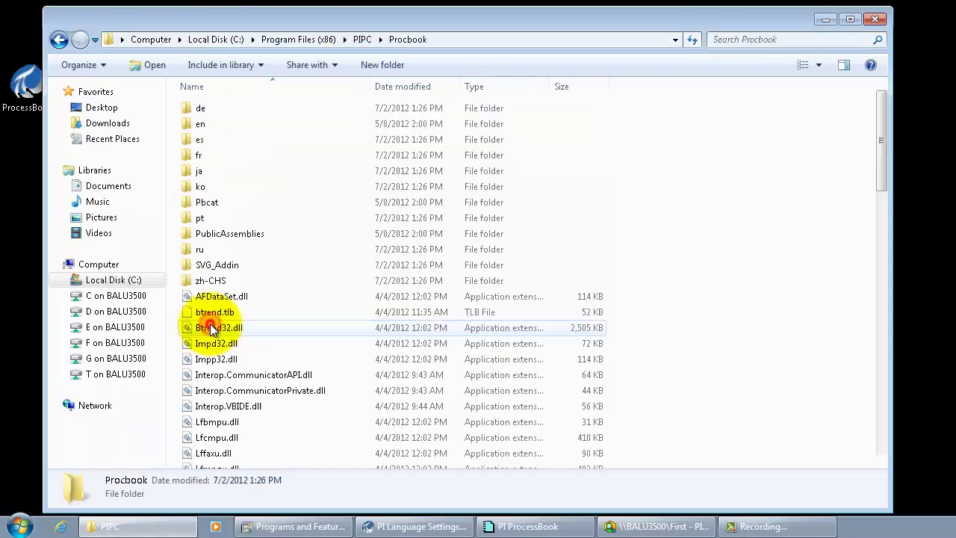
click(211, 109)
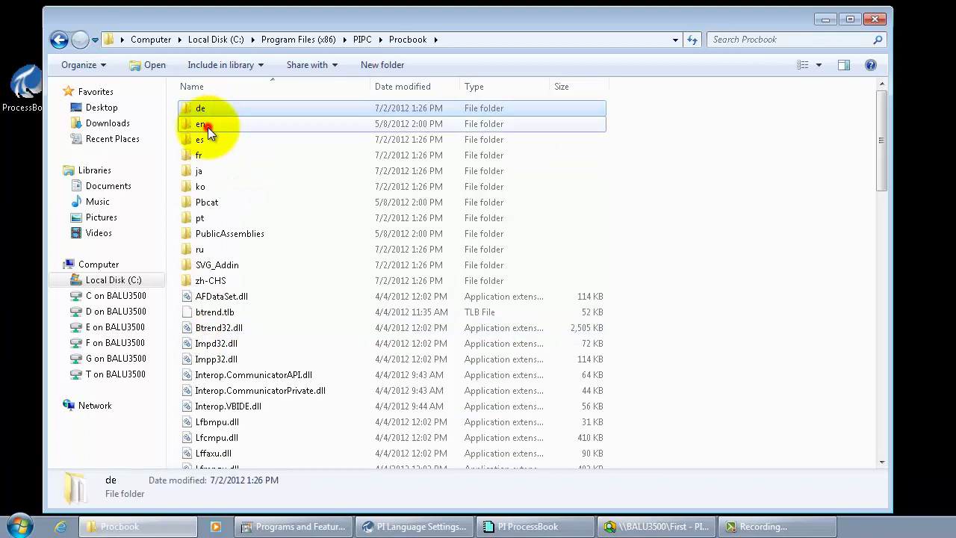
ctrl+click(204, 125)
ctrl+click(200, 140)
ctrl+click(199, 156)
ctrl+click(198, 171)
ctrl+click(200, 187)
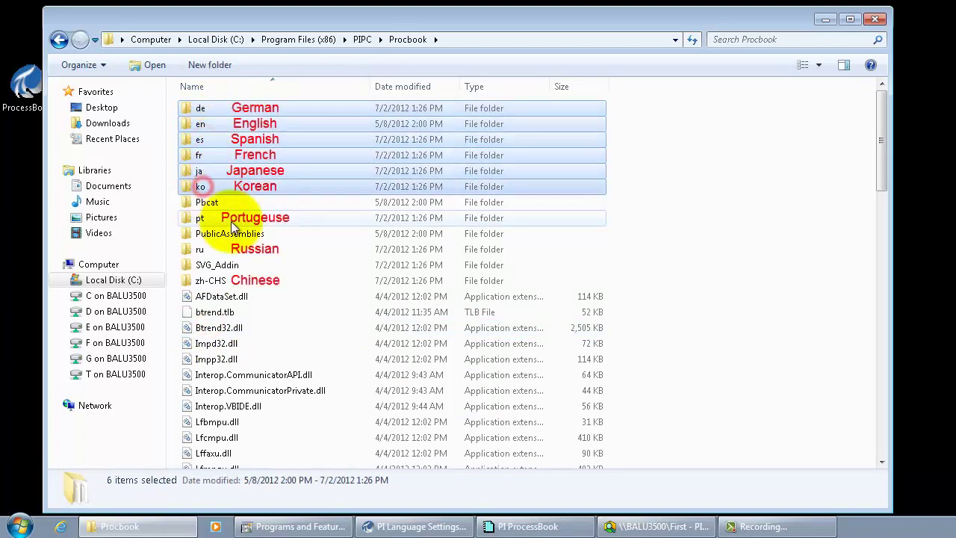
ctrl+click(231, 221)
ctrl+click(221, 249)
ctrl+click(215, 266)
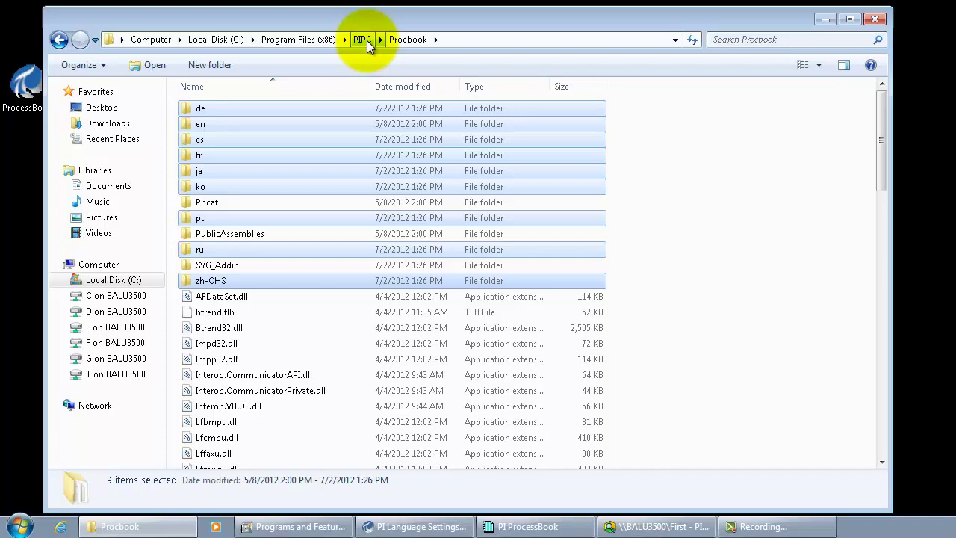
Step: Minimize Explorer, confirm English in PI Language Settings Tool, and bring up PI ProcessBook
click(281, 41)
click(820, 20)
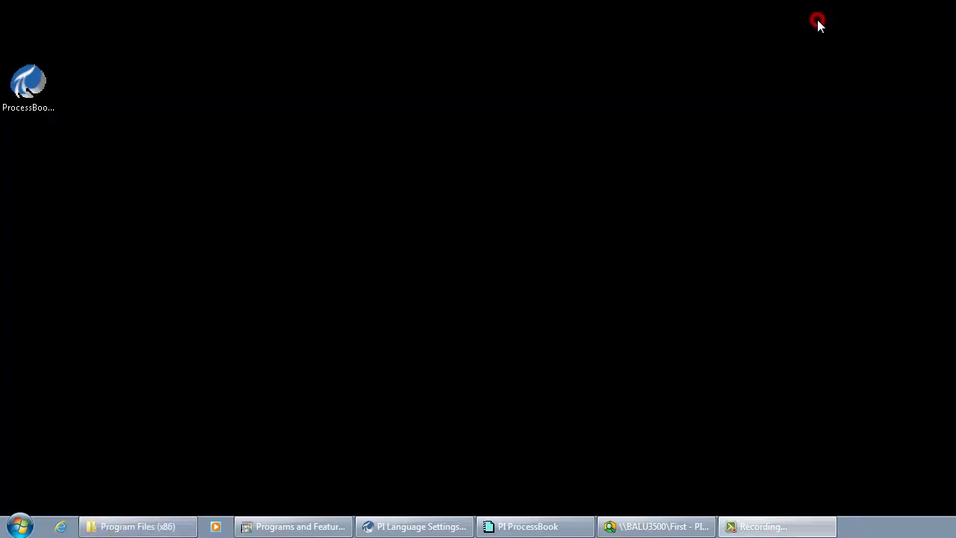
click(21, 525)
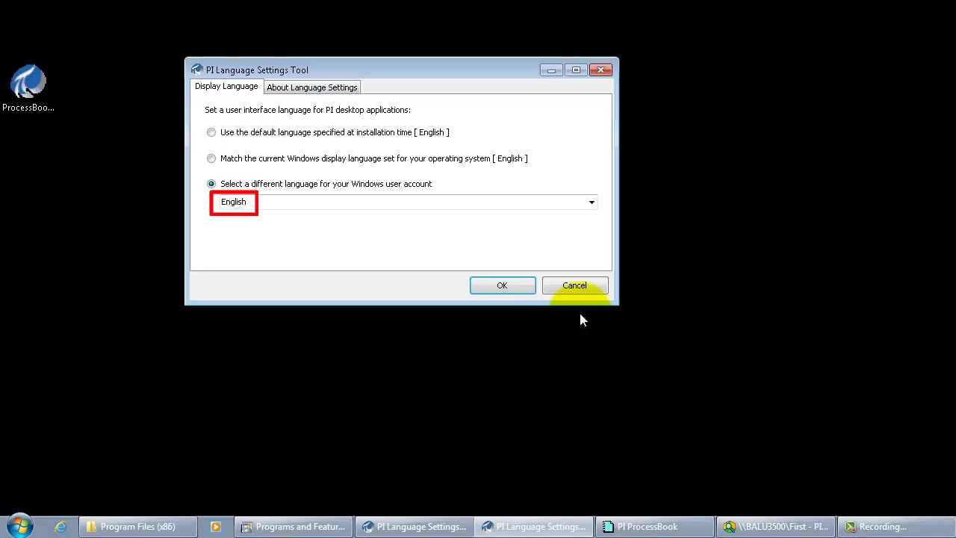
click(509, 287)
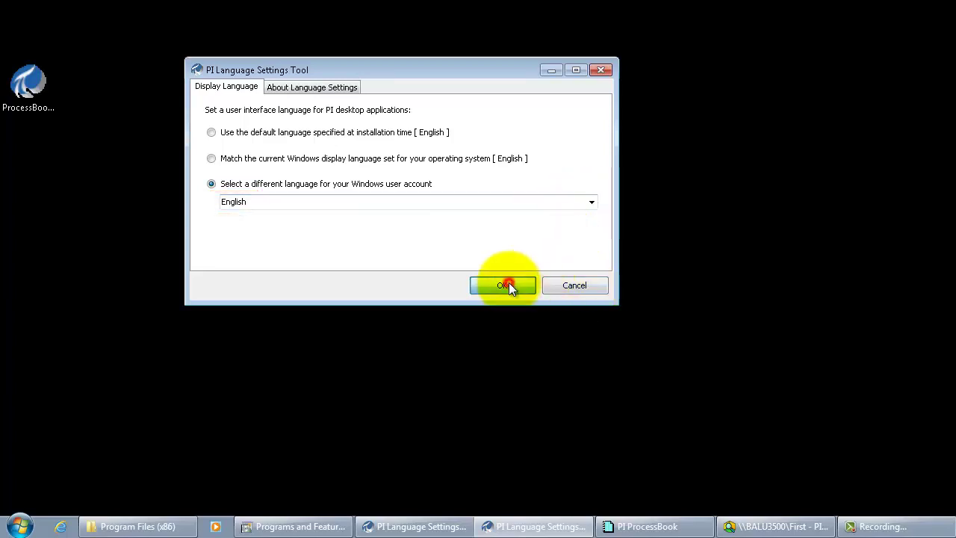
click(582, 527)
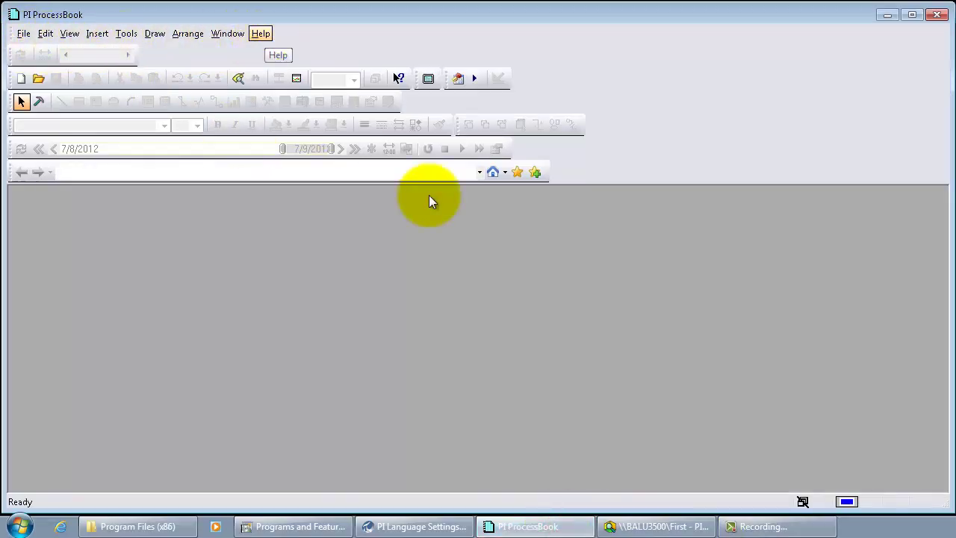
Step: Switch from the English ProcessBook to PI System Explorer
click(667, 526)
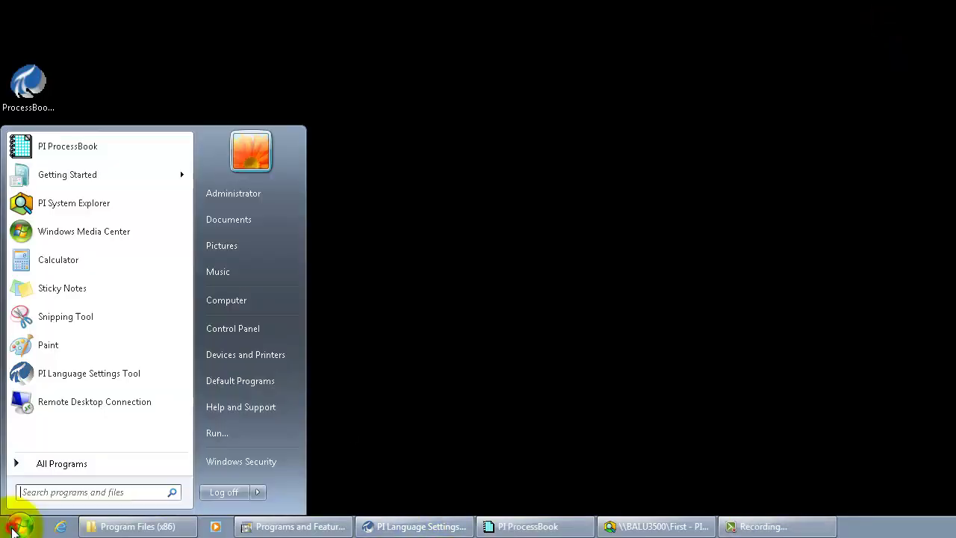
Step: Choose Deutsch as the PI display language and apply it, then return to PI System Explorer
click(431, 526)
click(578, 206)
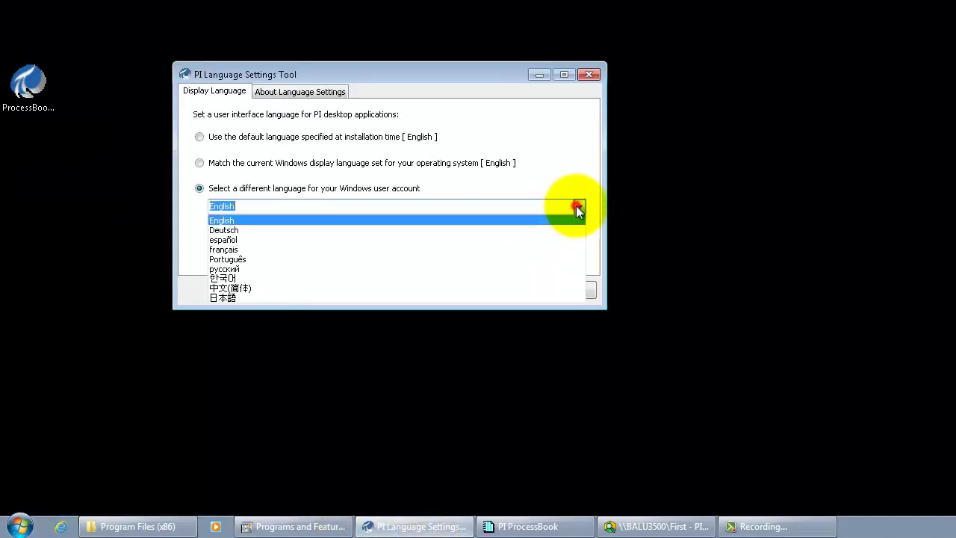
click(240, 230)
click(486, 291)
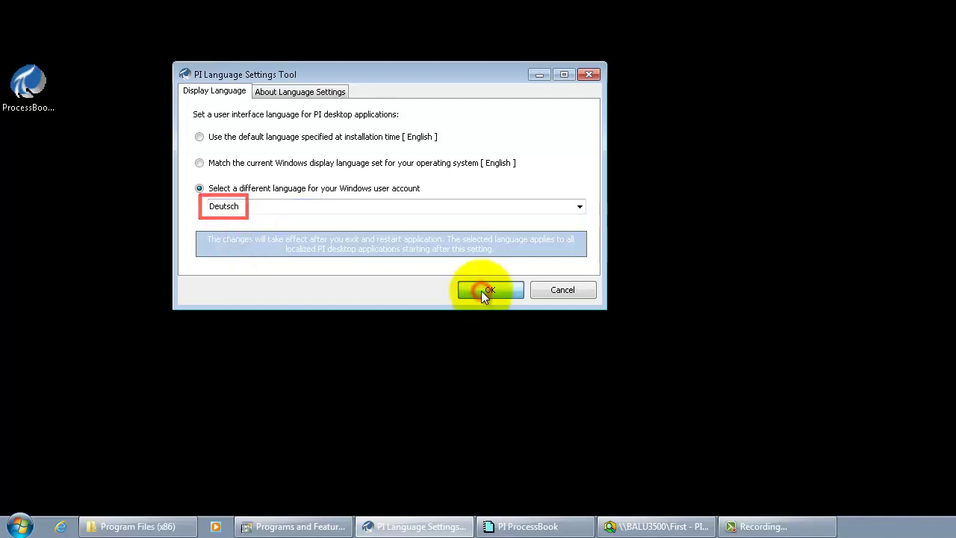
click(540, 527)
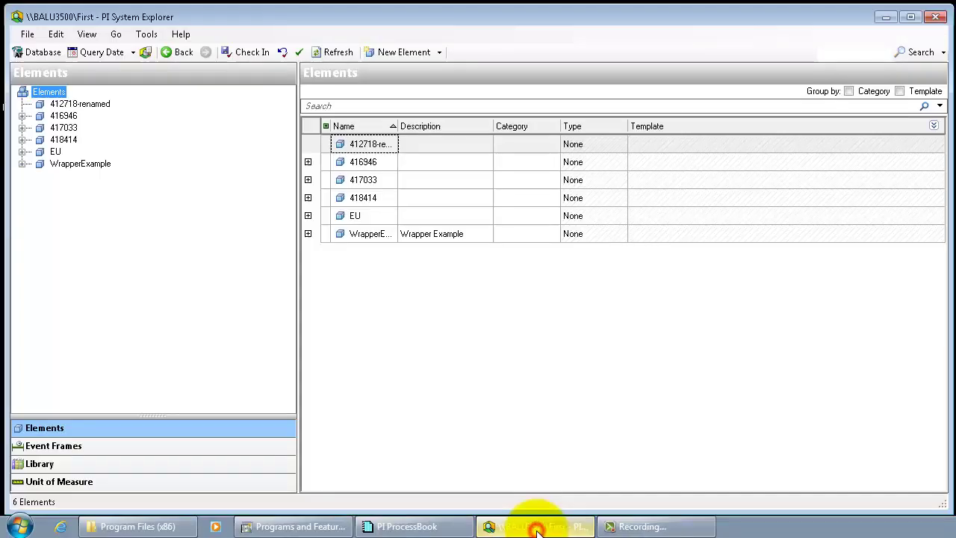
Step: Close PI System Explorer and relaunch it from the Start menu in German
click(939, 19)
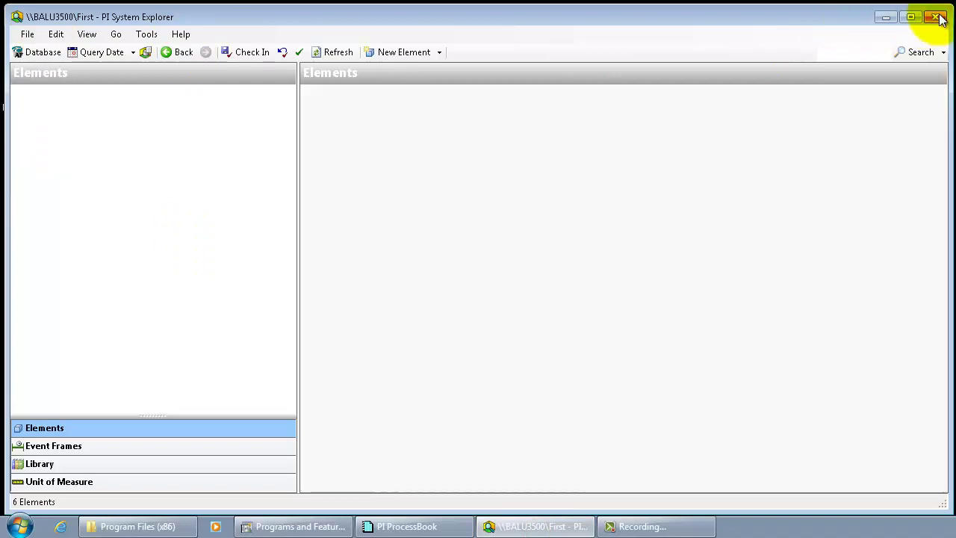
click(19, 527)
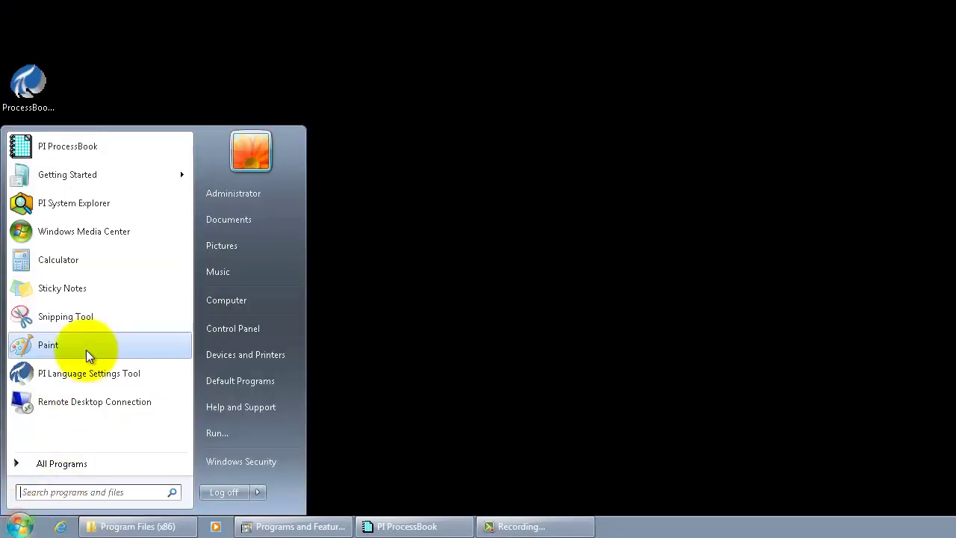
click(86, 206)
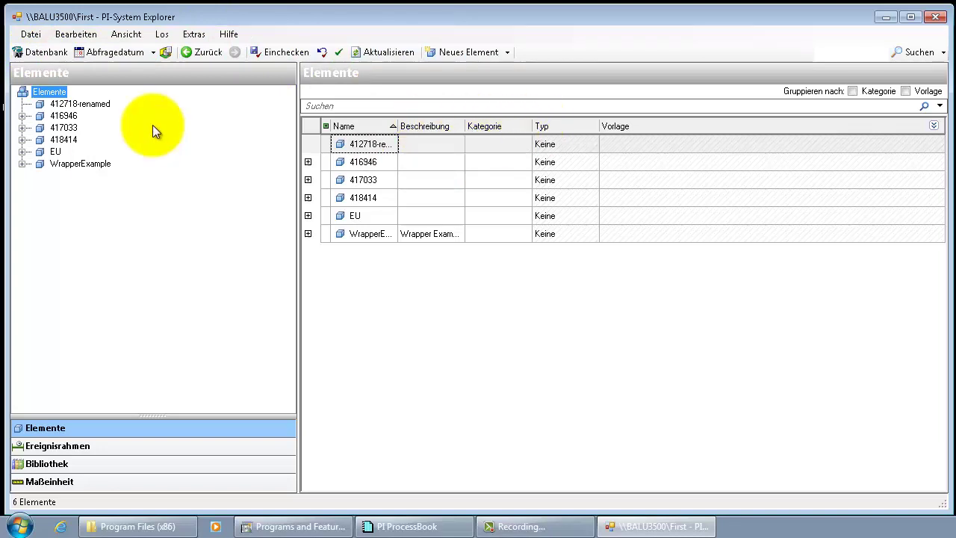
Step: View the attributes of 412718-renamed, then select element 418414
click(80, 104)
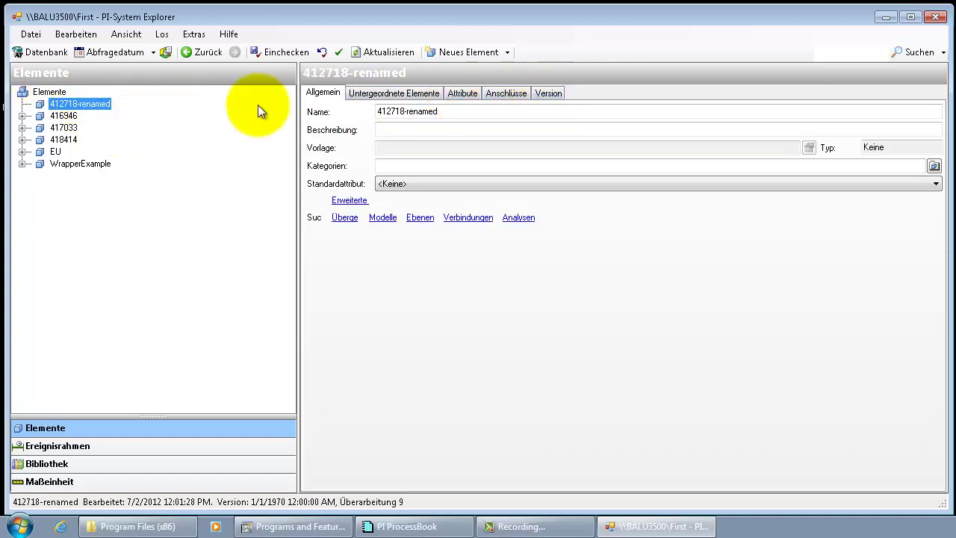
click(451, 95)
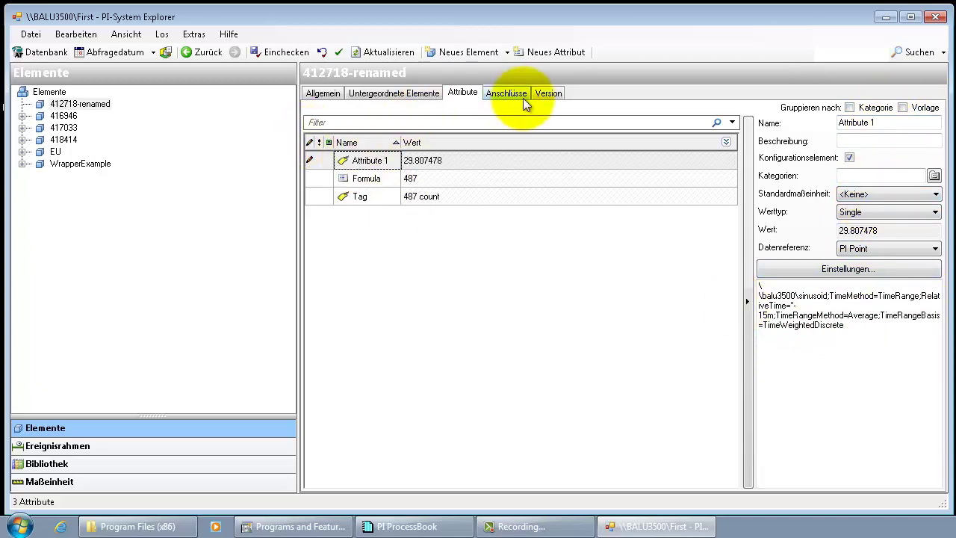
click(63, 140)
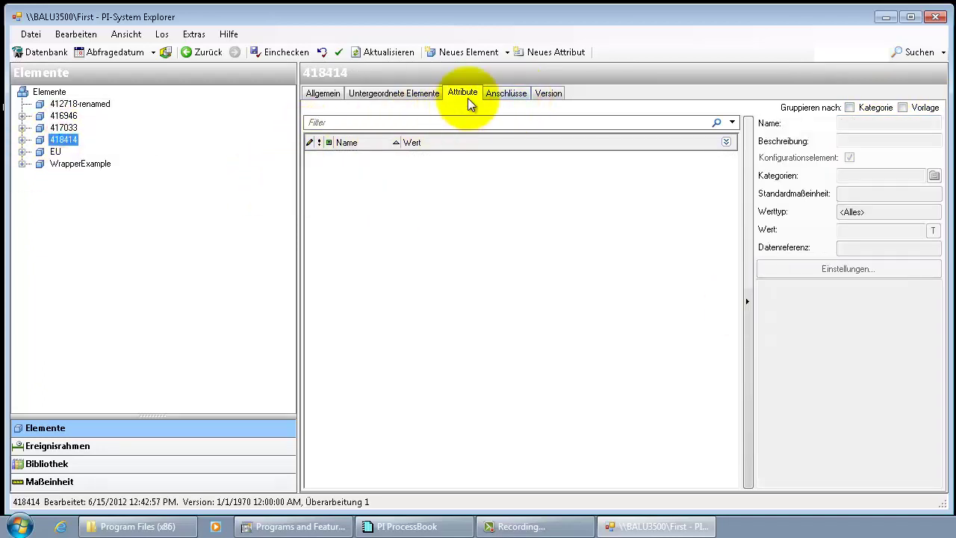
Step: Bring up the German ProcessBook, maximize the PIDEMO.PIW notebook, and close it
click(886, 17)
click(403, 527)
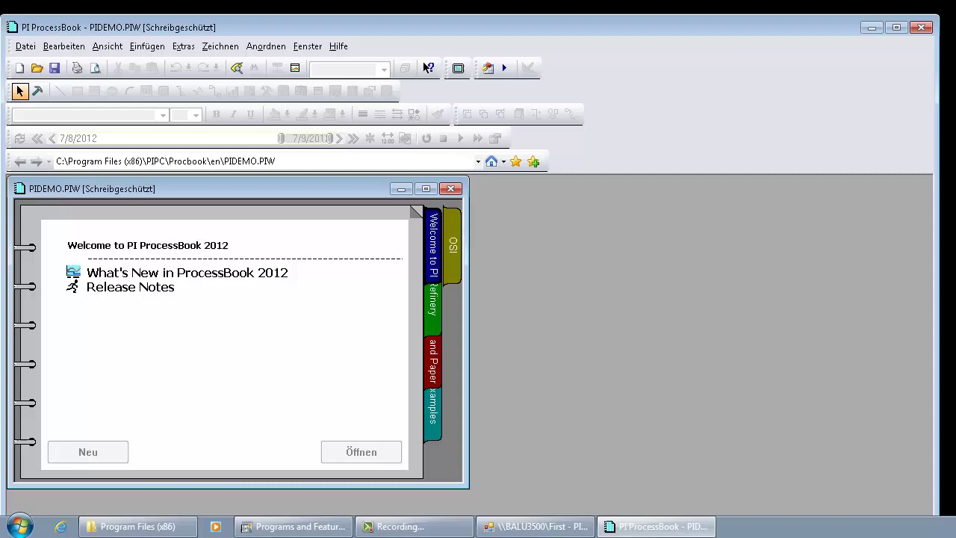
drag(369, 29, 385, 21)
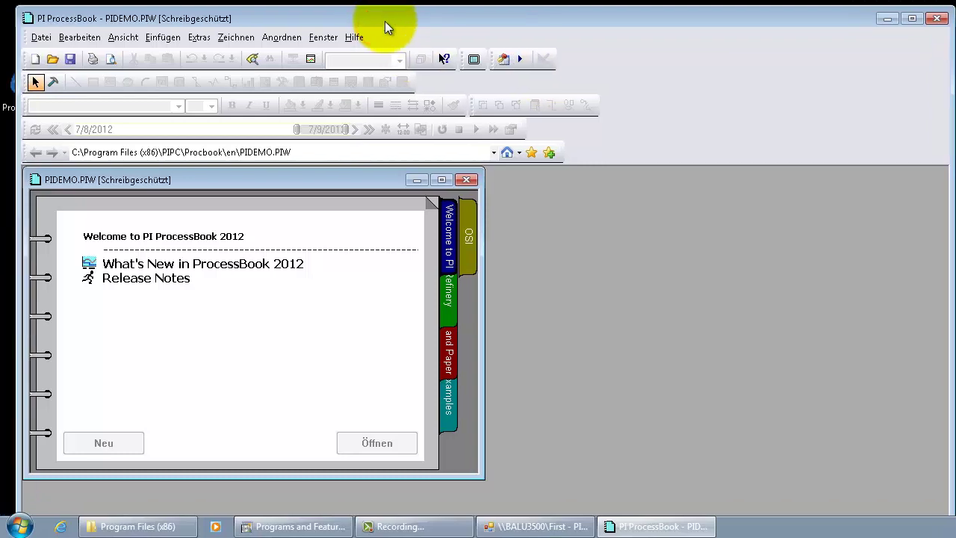
click(442, 181)
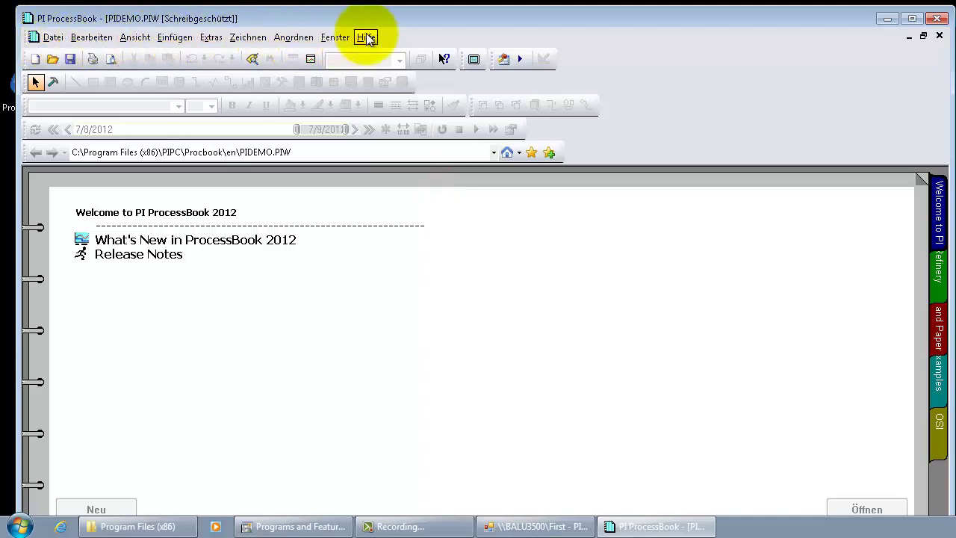
click(940, 37)
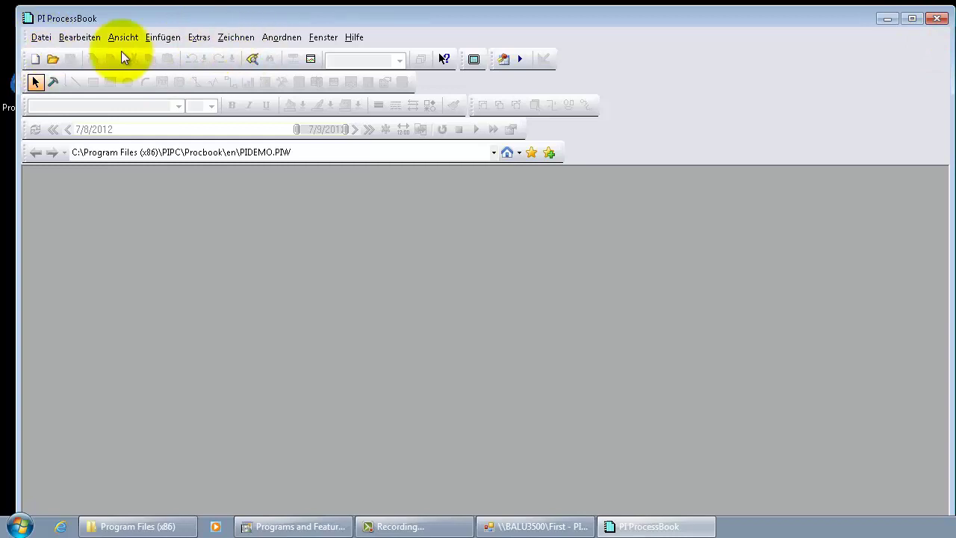
Step: Create a new ProcessBook display file Anzeige1 and maximize it
click(42, 62)
click(66, 143)
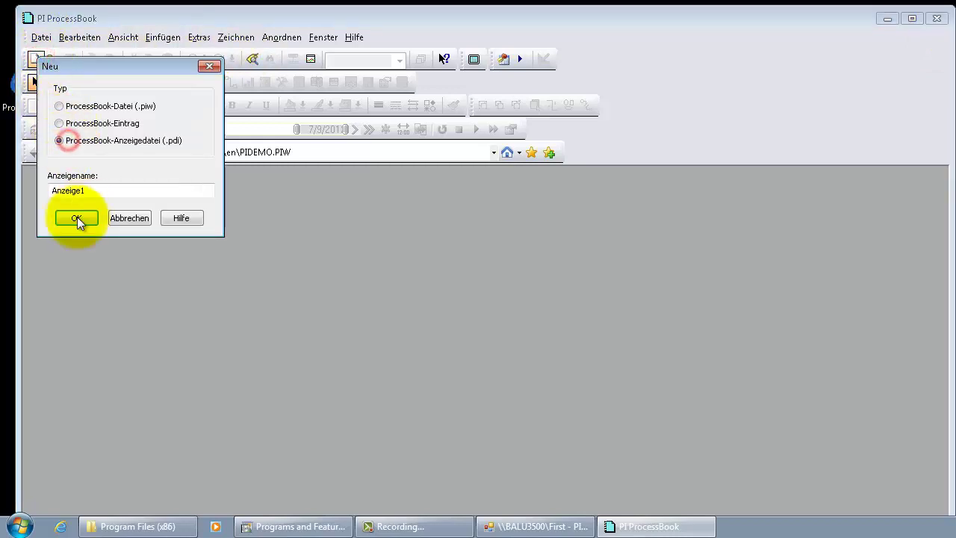
click(77, 218)
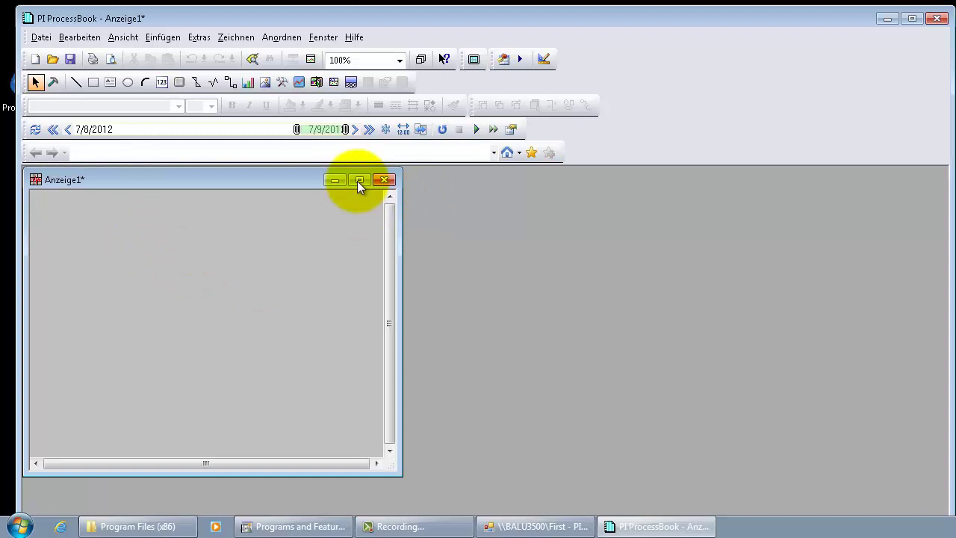
click(360, 182)
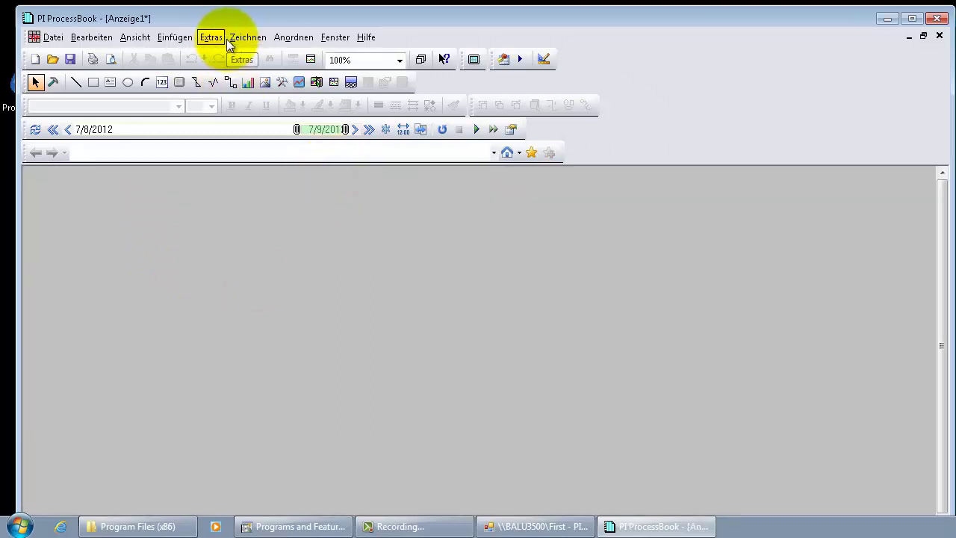
Step: Draw a trend on Anzeige1 showing the sinusoid tag
click(174, 41)
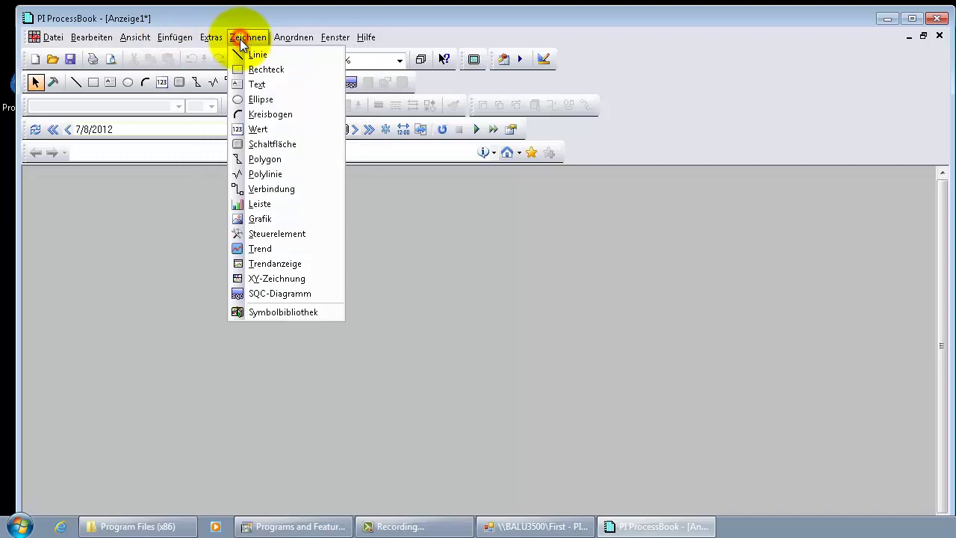
click(262, 248)
drag(152, 207, 570, 434)
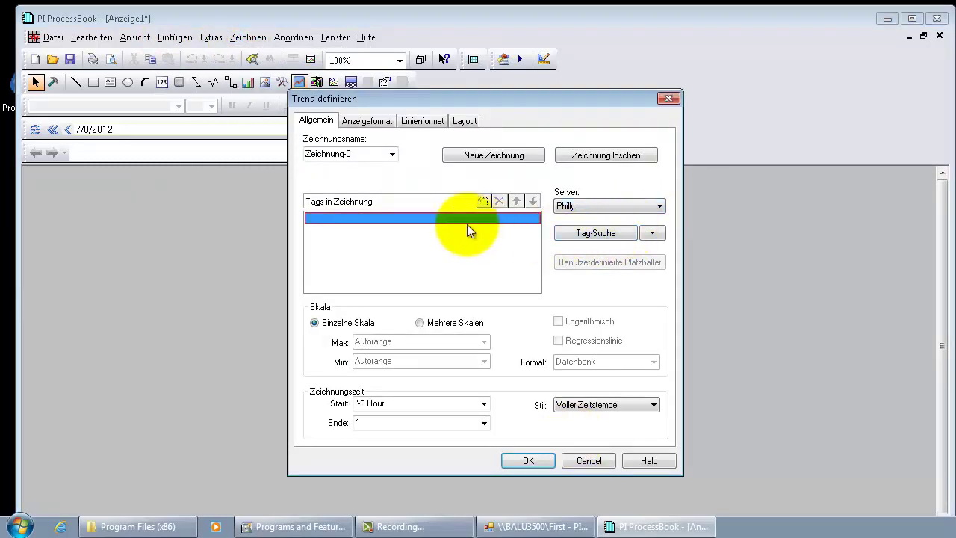
click(438, 217)
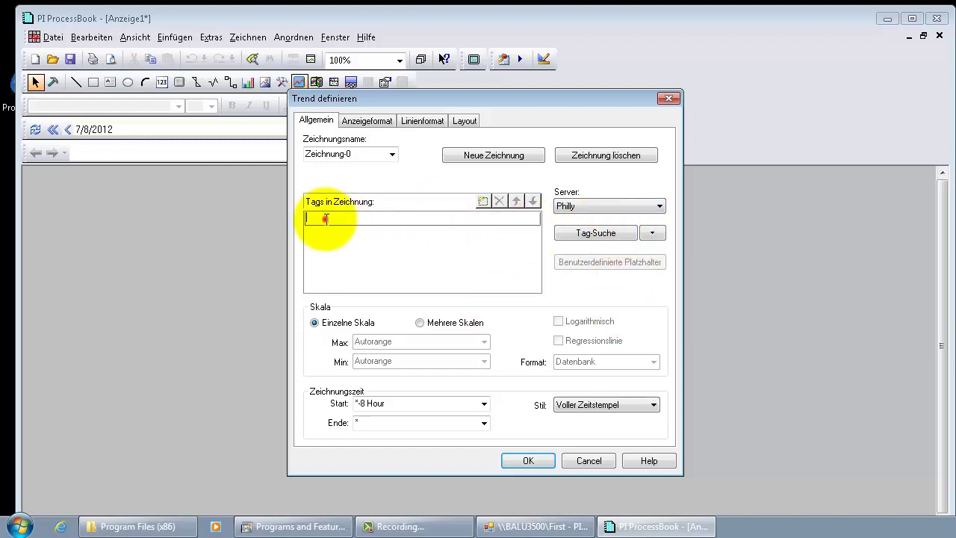
text(sinusoi)
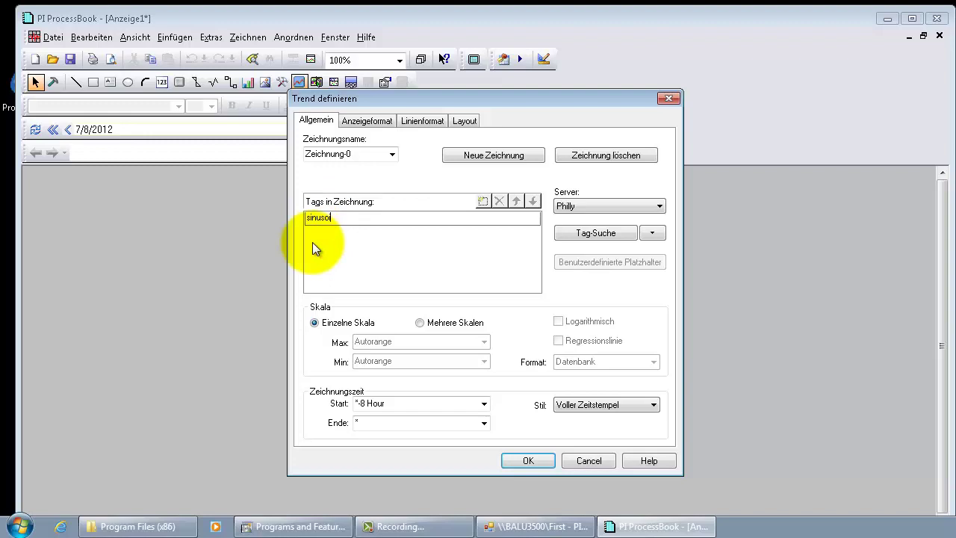
text(d)
key(Return)
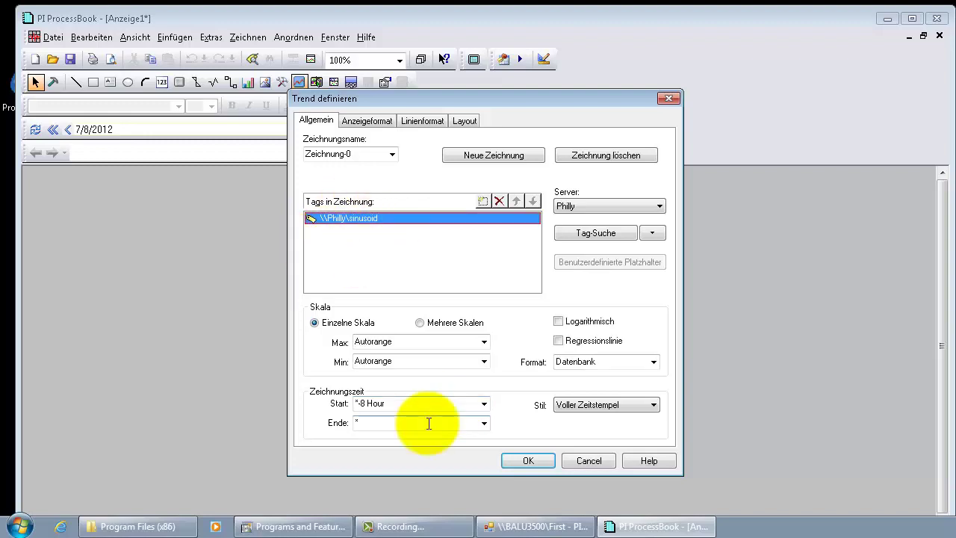
click(525, 461)
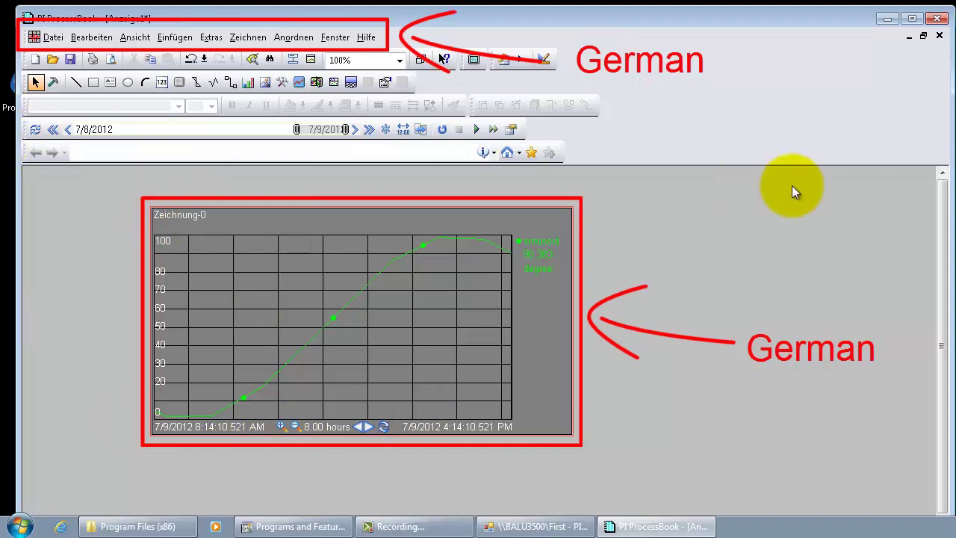
Step: Save the display as Anzeige1.PDI and close it
click(75, 61)
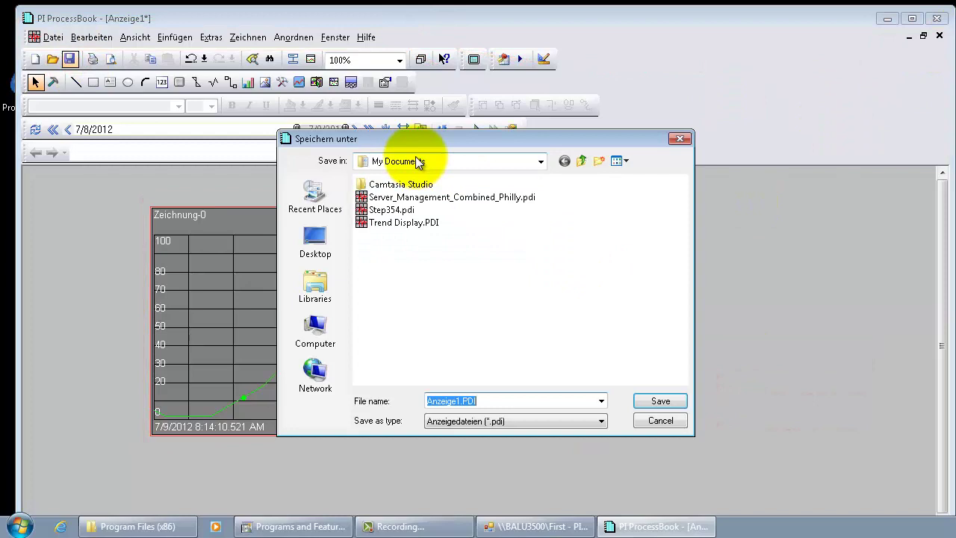
click(660, 402)
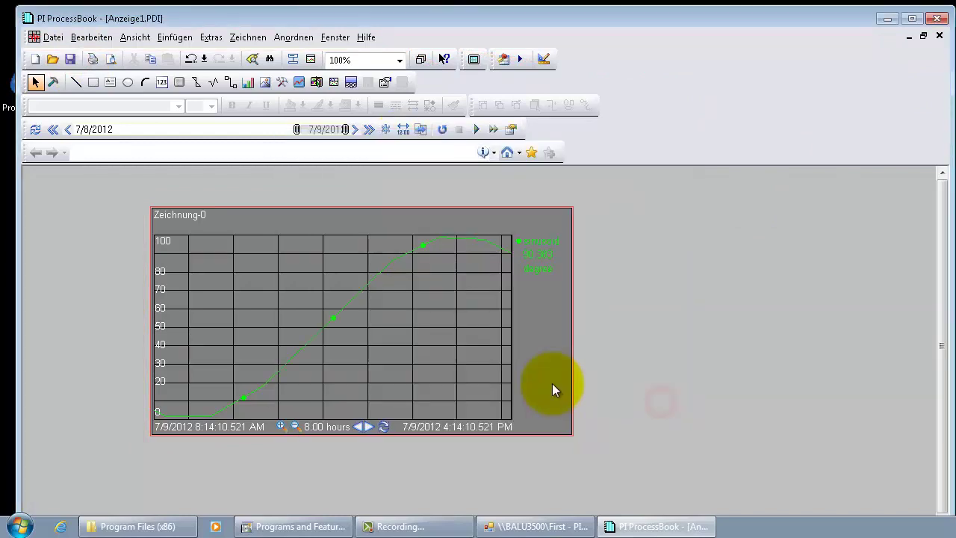
click(939, 37)
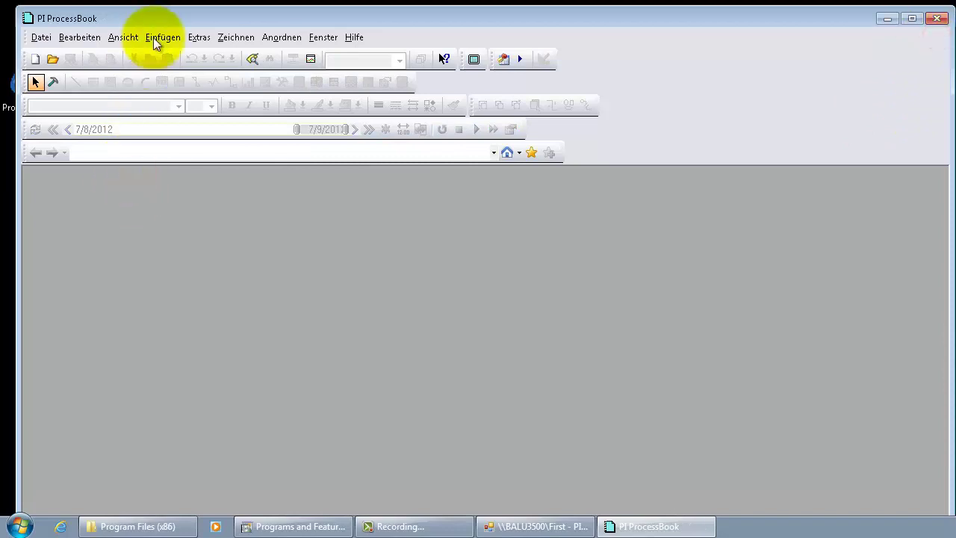
Step: Set Português via Extras > Voreinstellungen > Spracheinstellungen, then exit ProcessBook
click(202, 40)
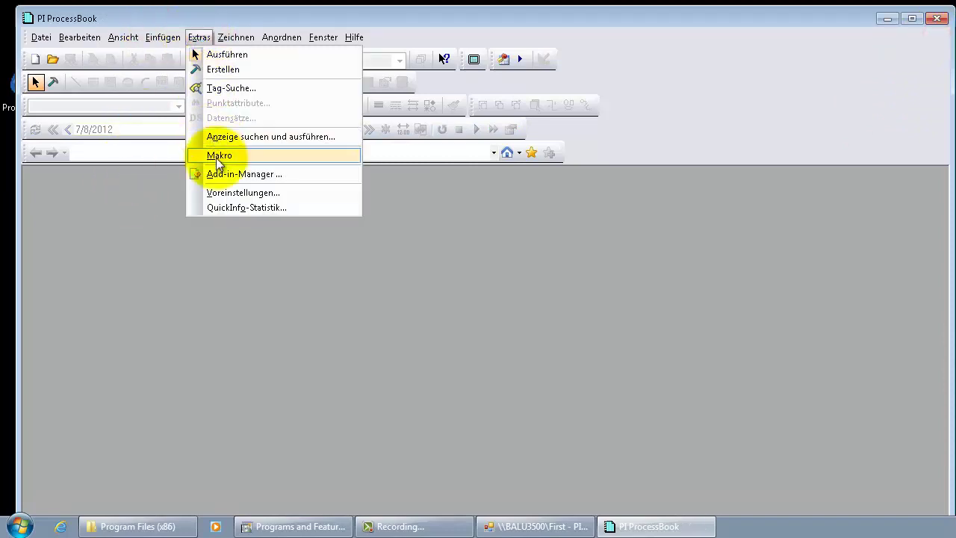
click(222, 193)
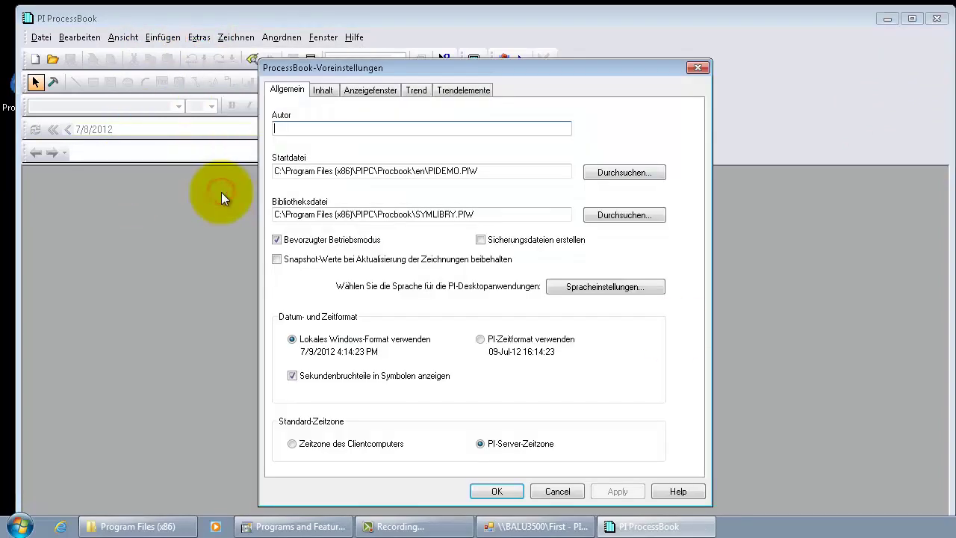
click(598, 287)
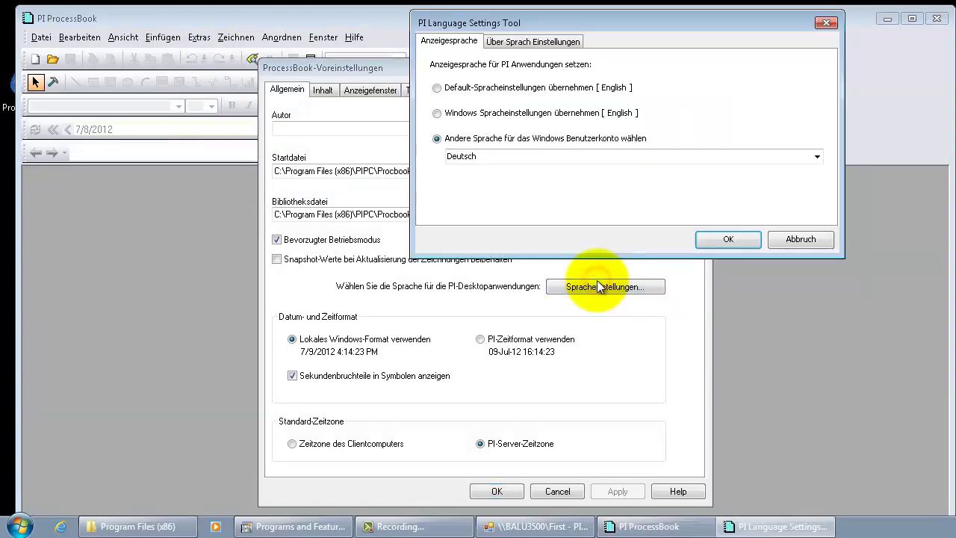
click(817, 157)
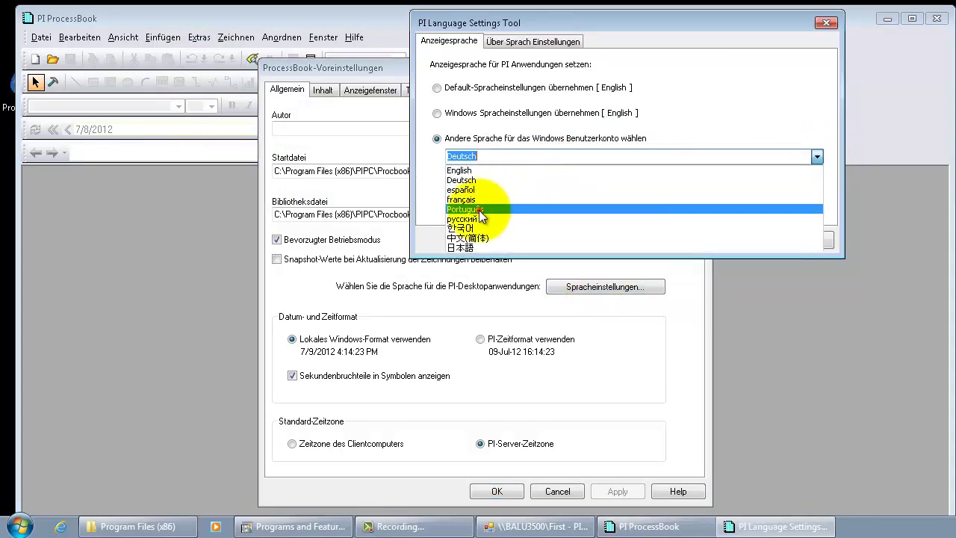
click(479, 210)
click(723, 237)
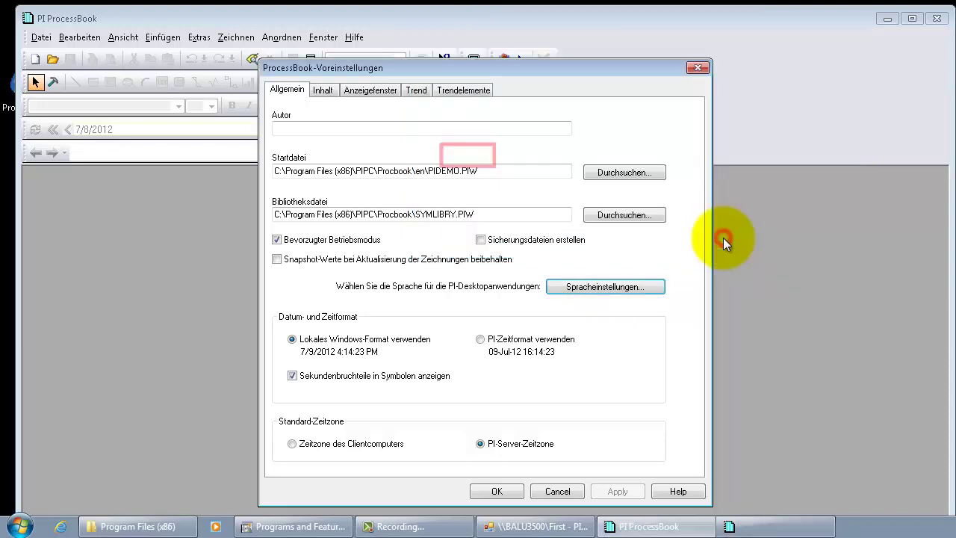
click(496, 490)
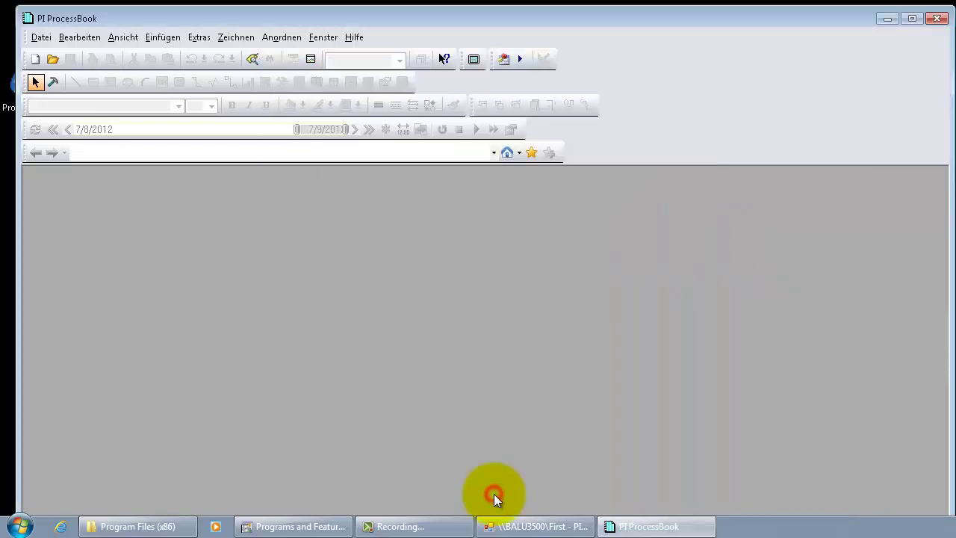
click(40, 37)
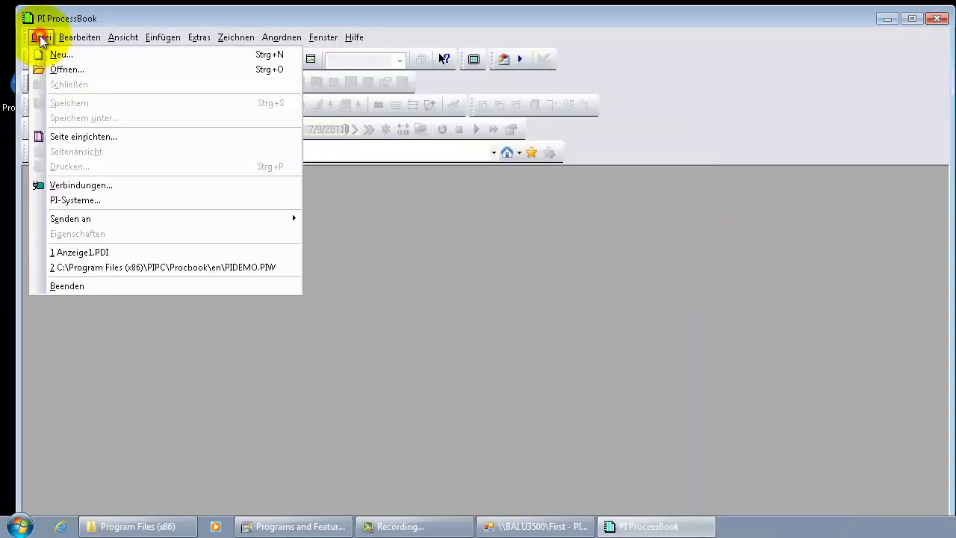
Step: Relaunch PI ProcessBook in Portuguese, maximize it, and close the PIDEMO.PIW notebook
click(75, 286)
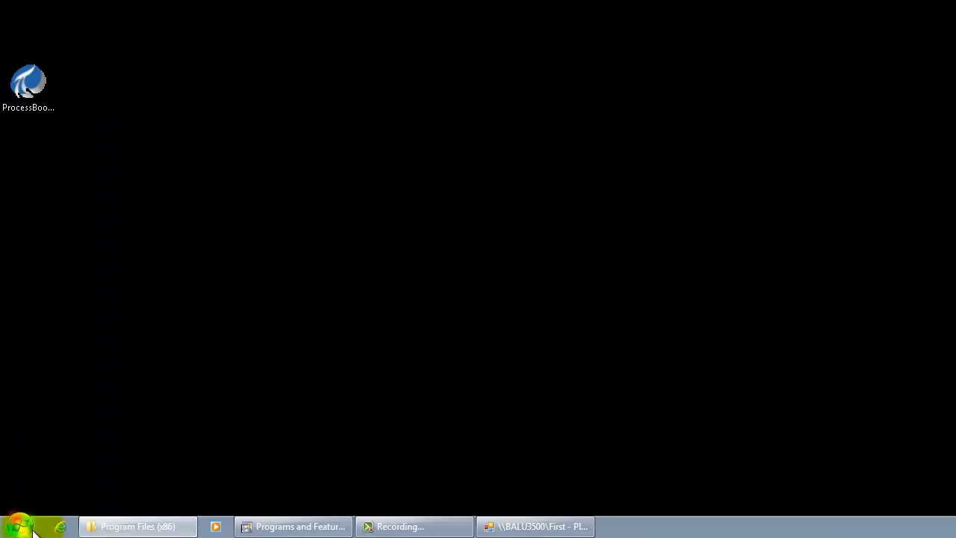
click(21, 527)
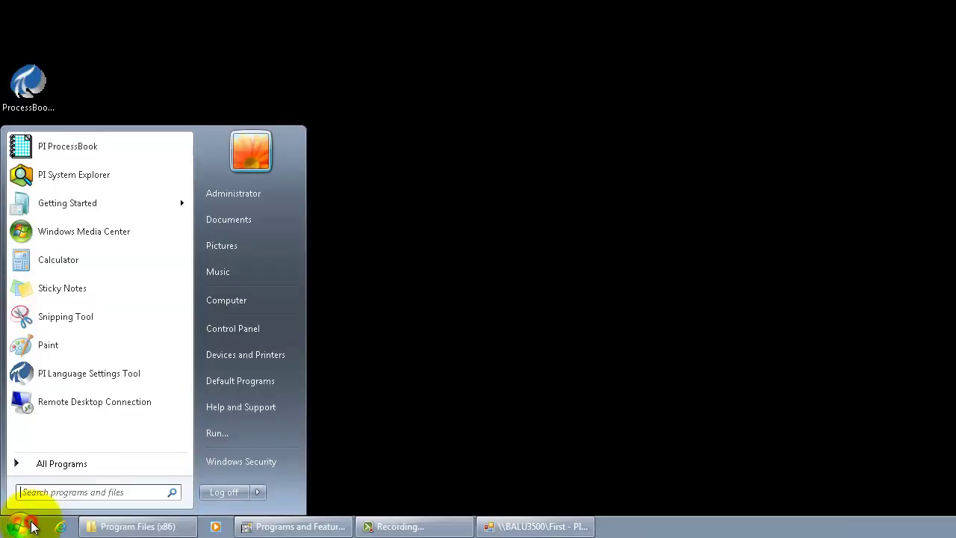
click(77, 148)
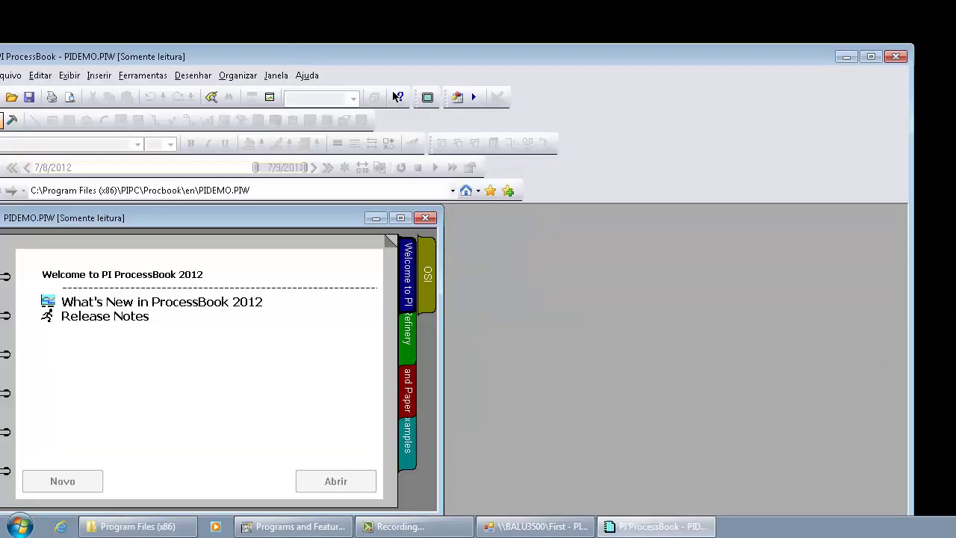
drag(371, 62, 414, 9)
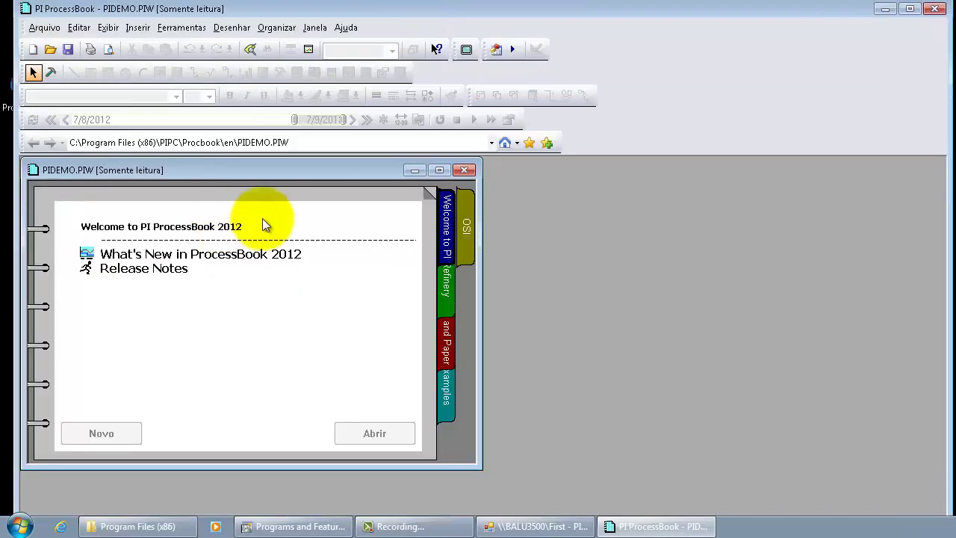
click(464, 170)
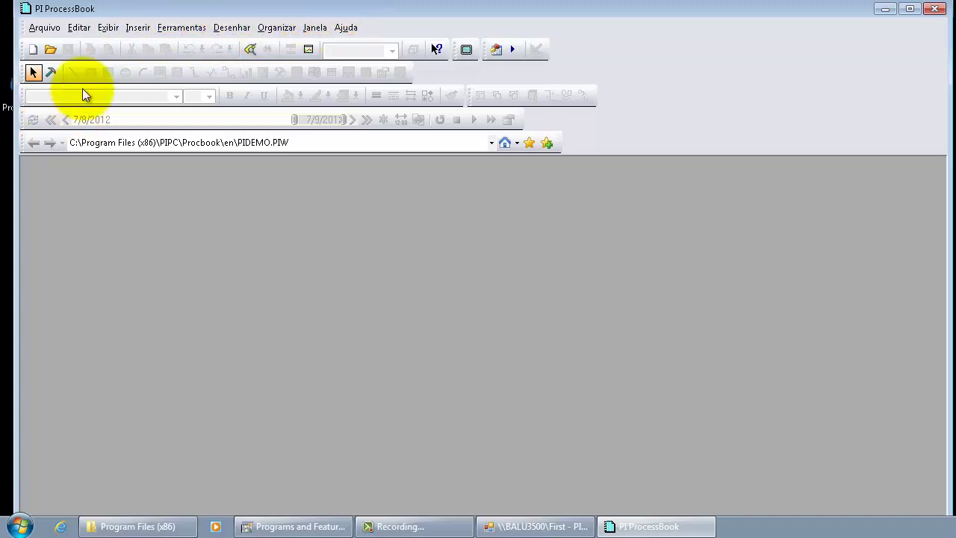
Step: Open the German trend display Anzeige1.PDI
click(50, 50)
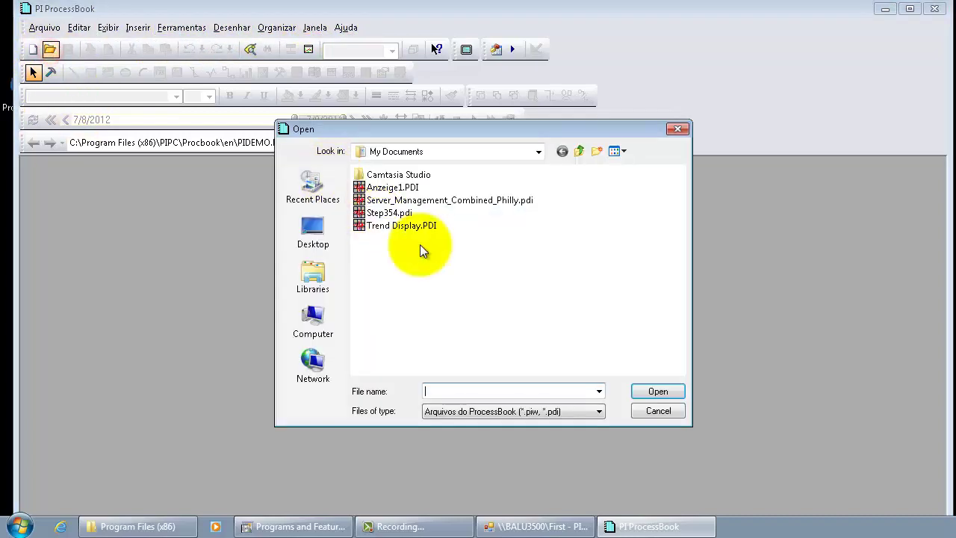
click(393, 187)
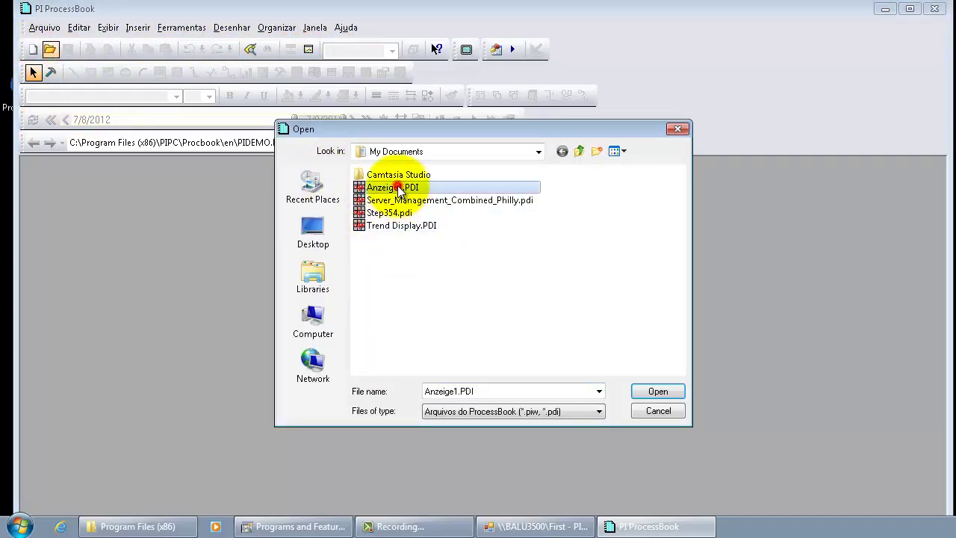
click(655, 390)
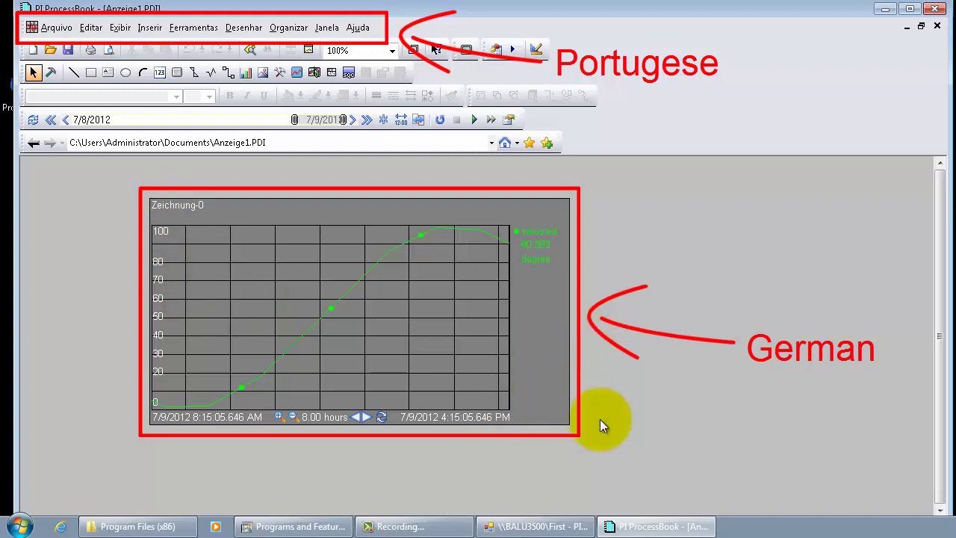
Step: In build mode, add tag descriptions (Descrição) to the trend's legend via Formato de exibição
click(51, 72)
double_click(363, 267)
click(355, 116)
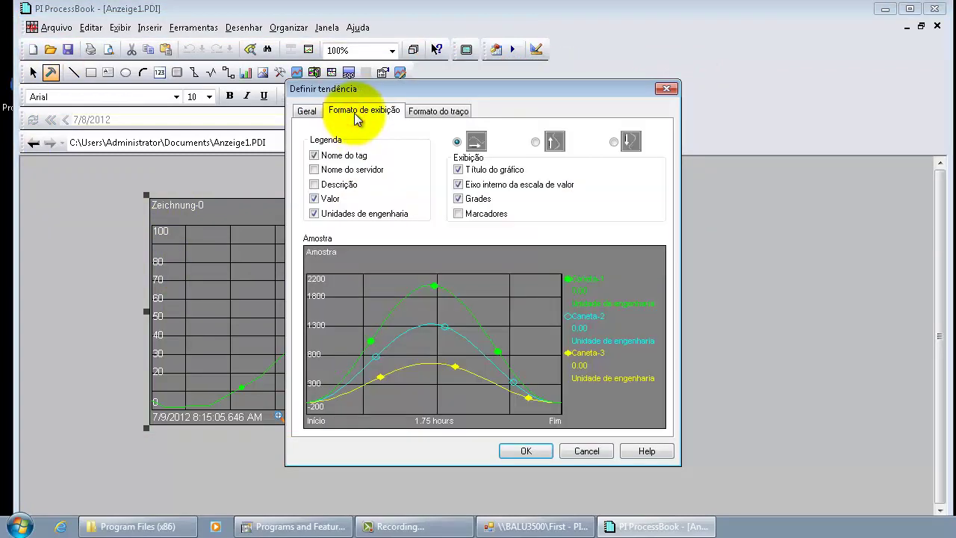
click(330, 189)
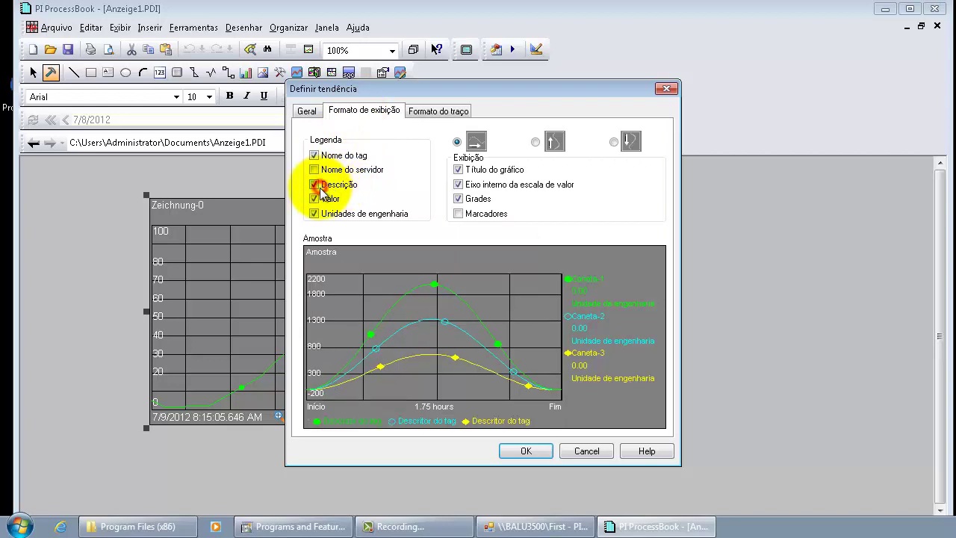
click(526, 450)
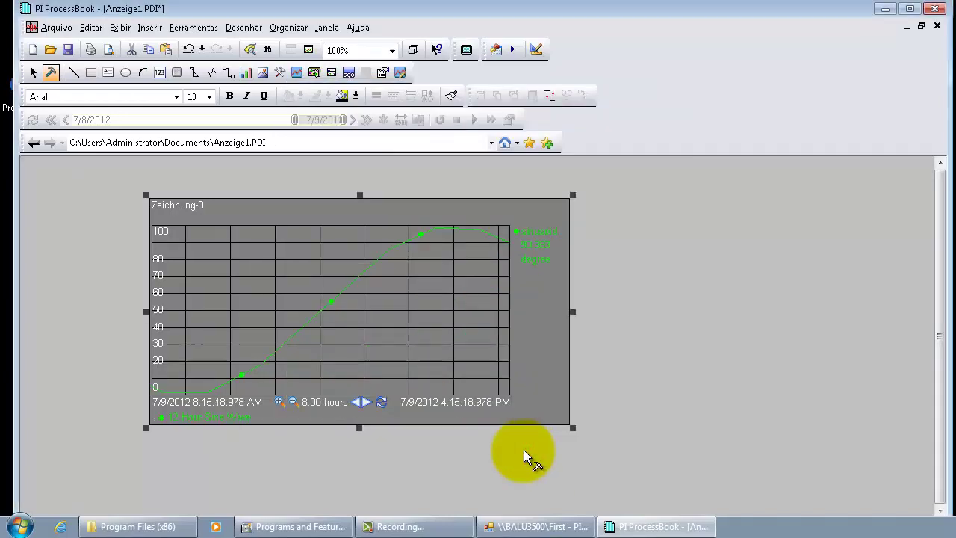
Step: Also add server names (Nome do servidor) to the trend legend, then deselect the trend
double_click(247, 283)
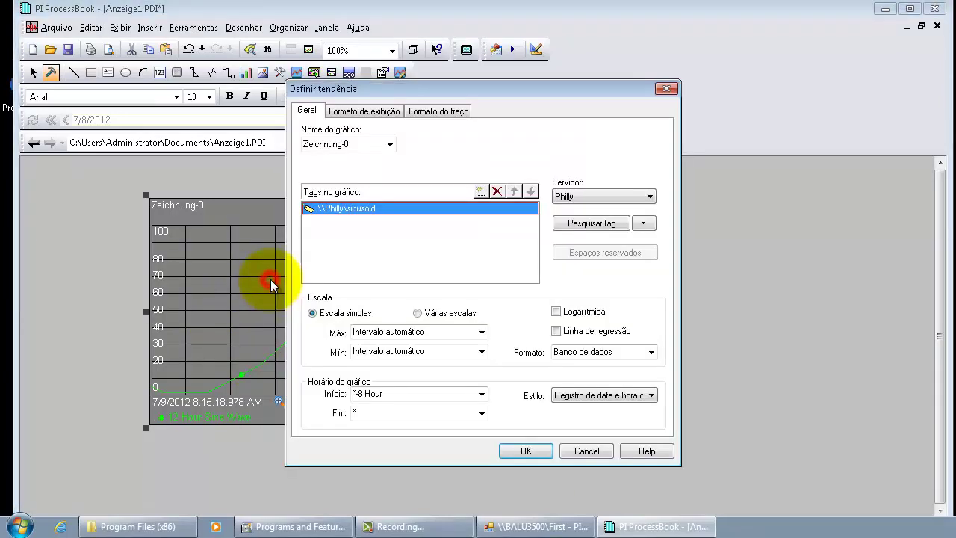
click(365, 112)
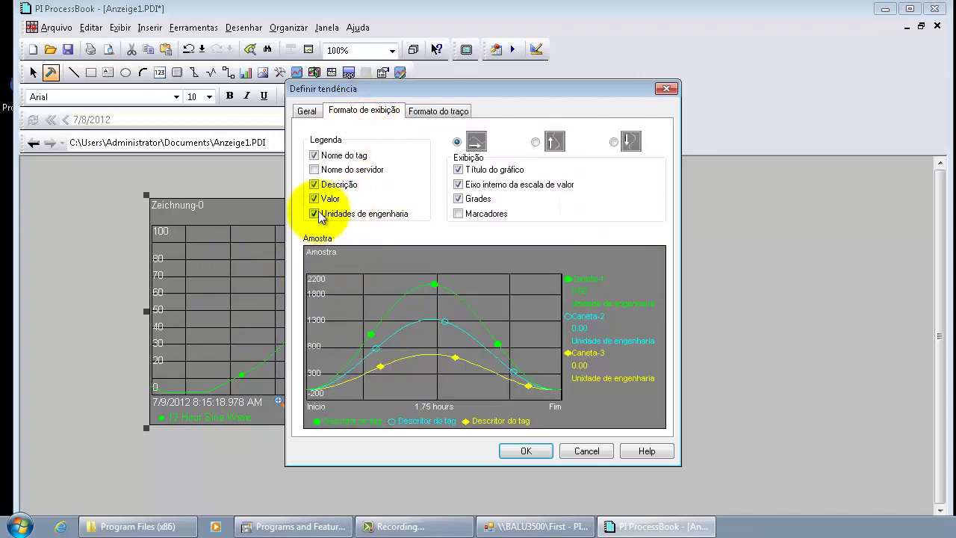
click(315, 170)
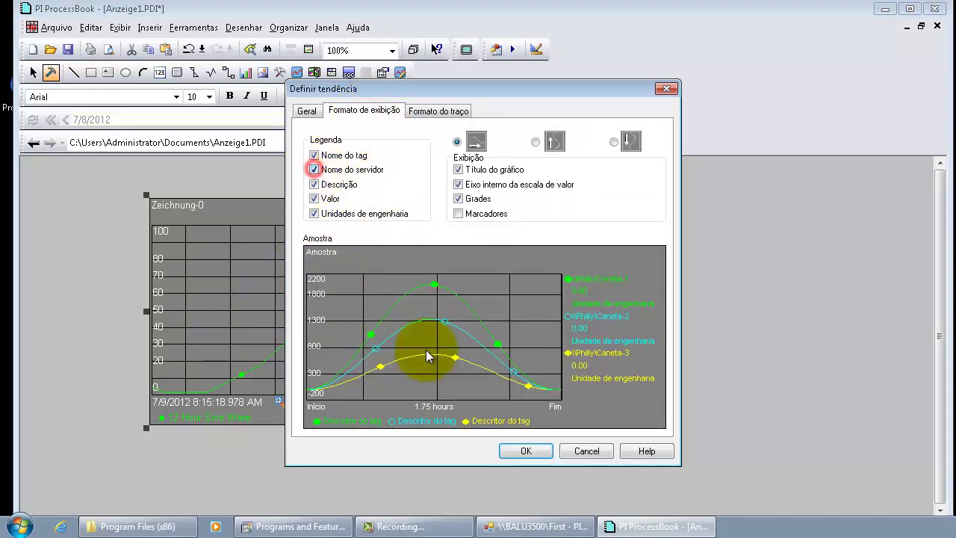
click(506, 452)
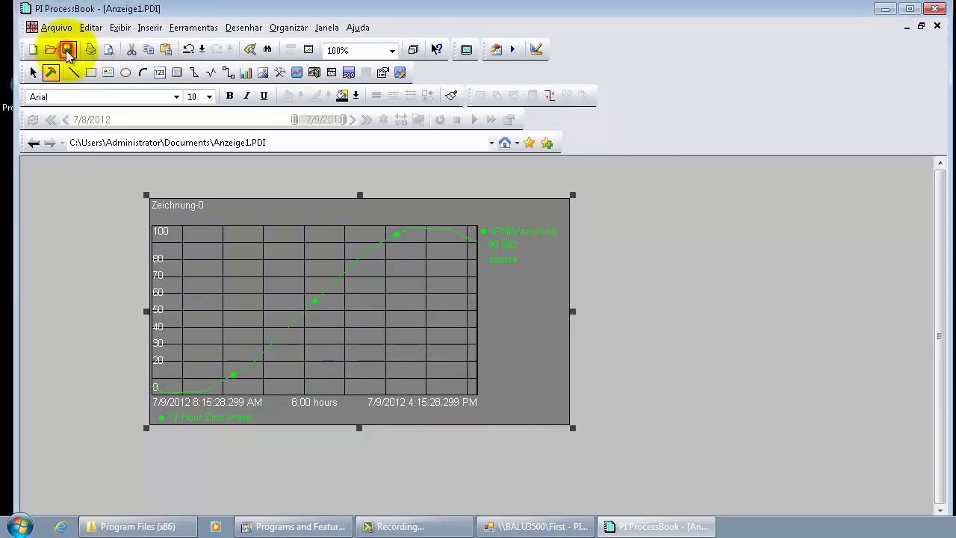
click(685, 333)
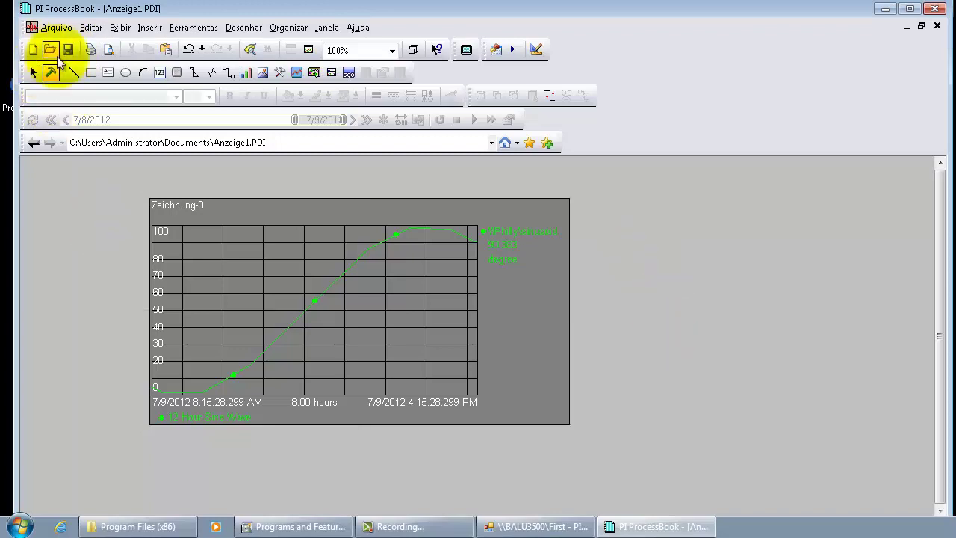
Step: Close PI ProcessBook and the German PI System Explorer, minimizing the Program Files window
click(935, 9)
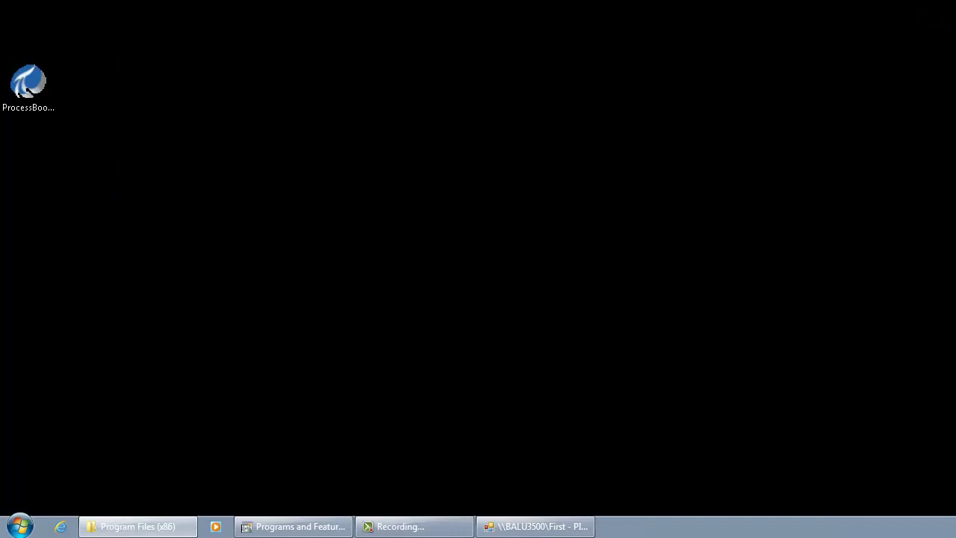
click(142, 527)
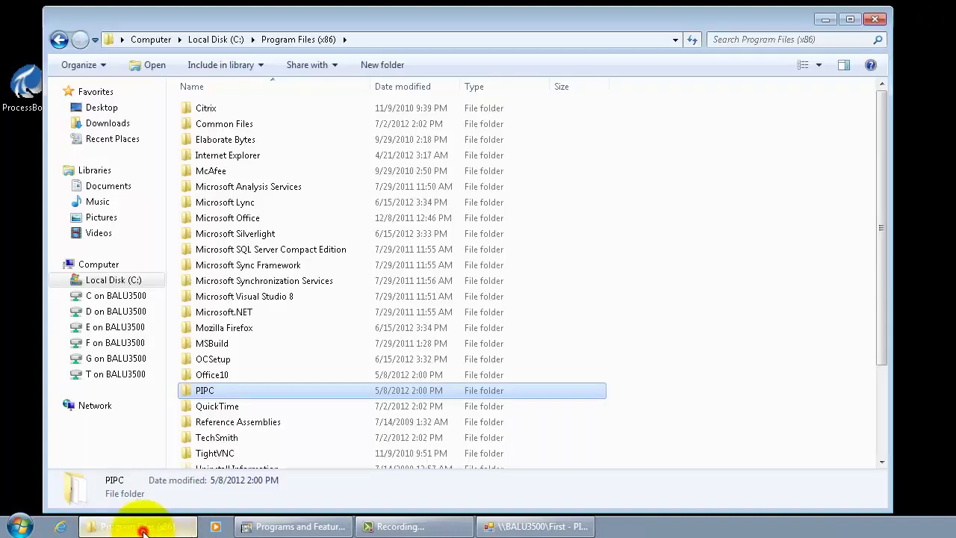
click(824, 19)
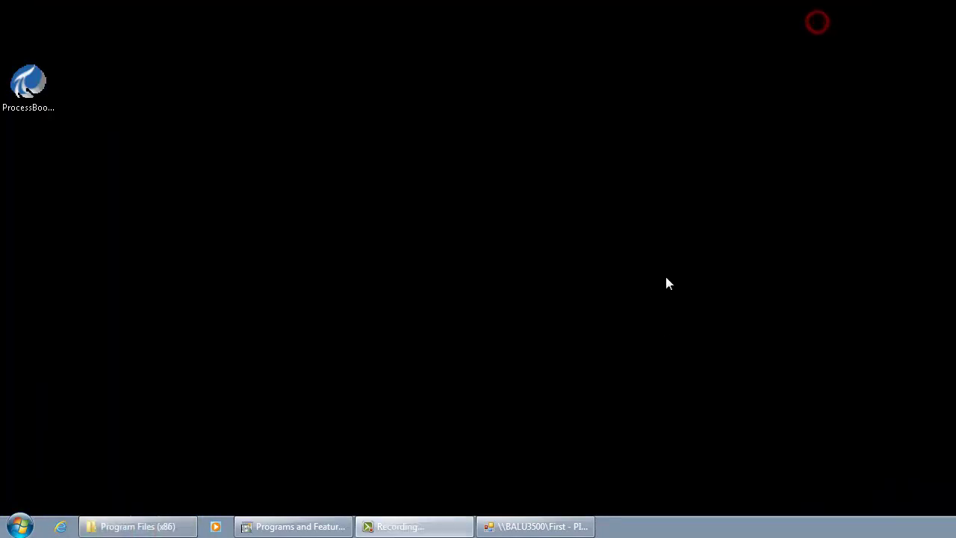
click(544, 526)
click(935, 9)
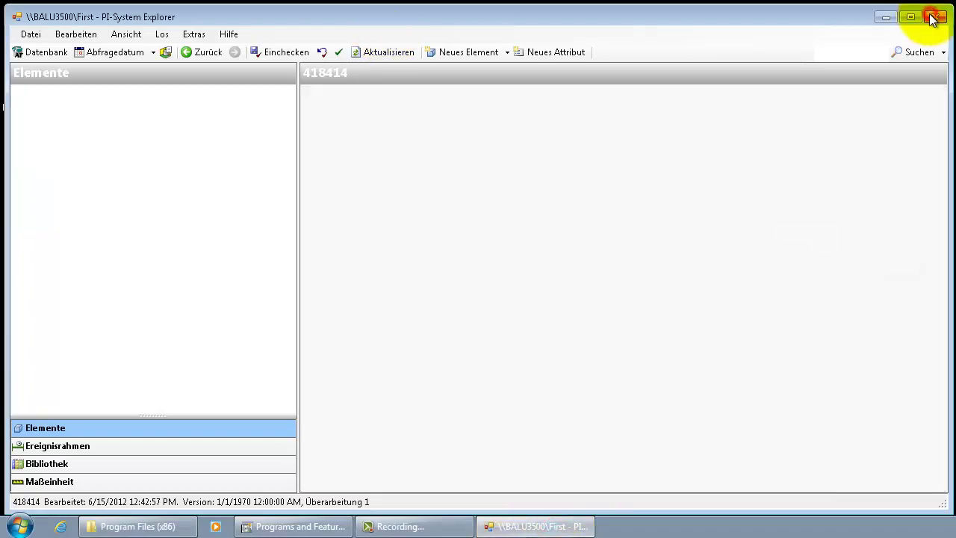
Step: Relaunch PI System Explorer in Portuguese, show 412718-renamed's Atributos tab, then minimize it
click(21, 528)
click(69, 175)
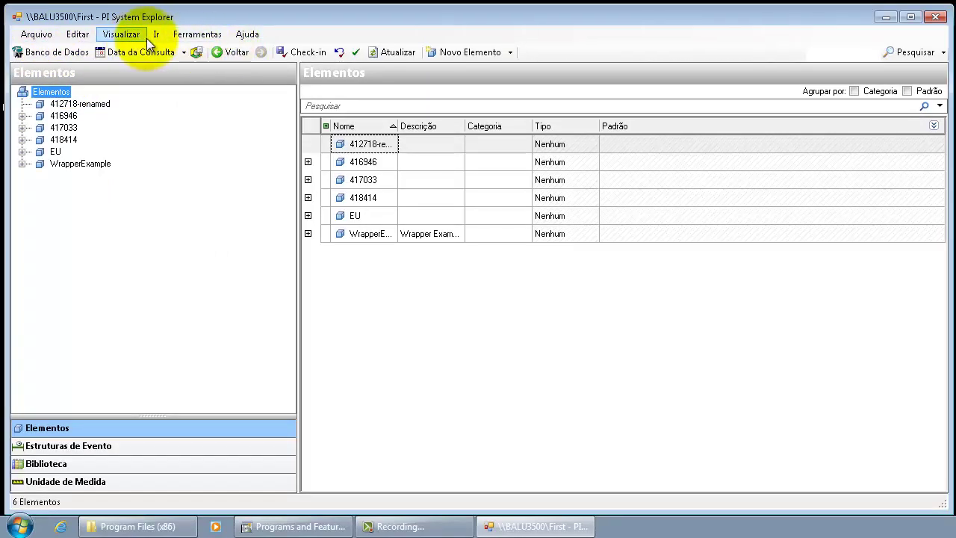
click(80, 103)
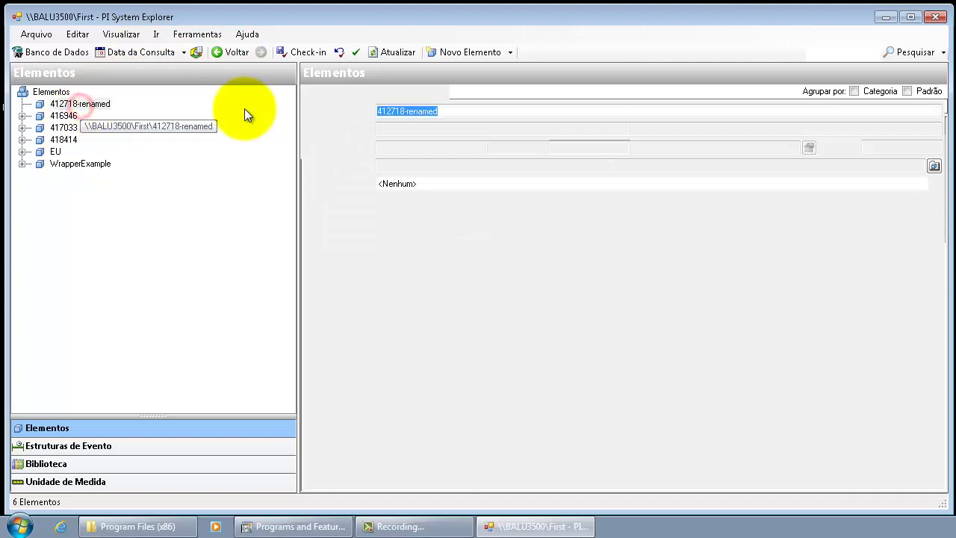
click(417, 92)
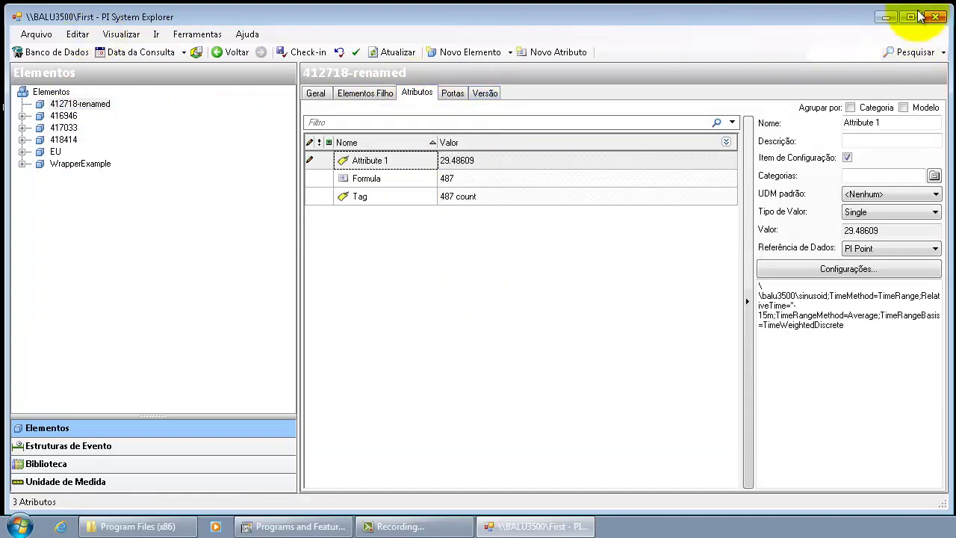
click(886, 18)
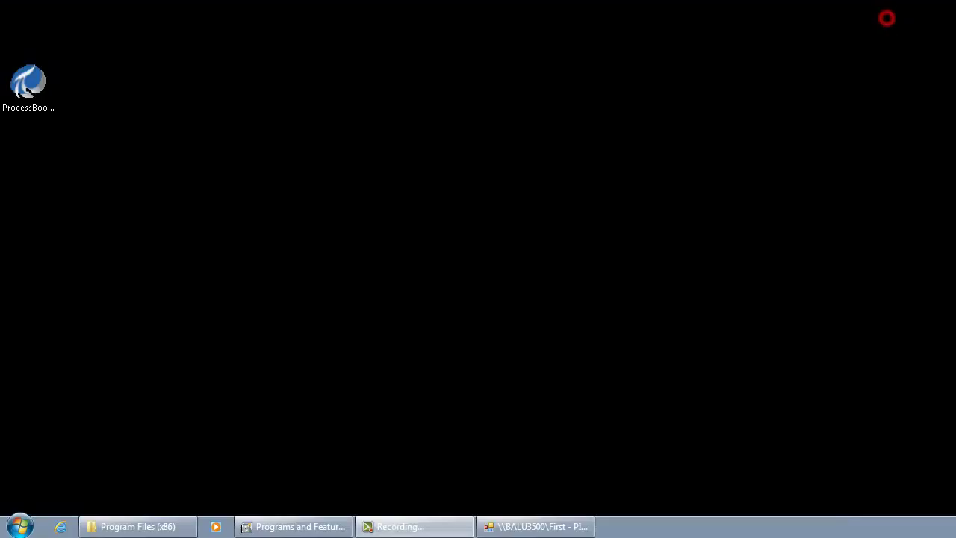